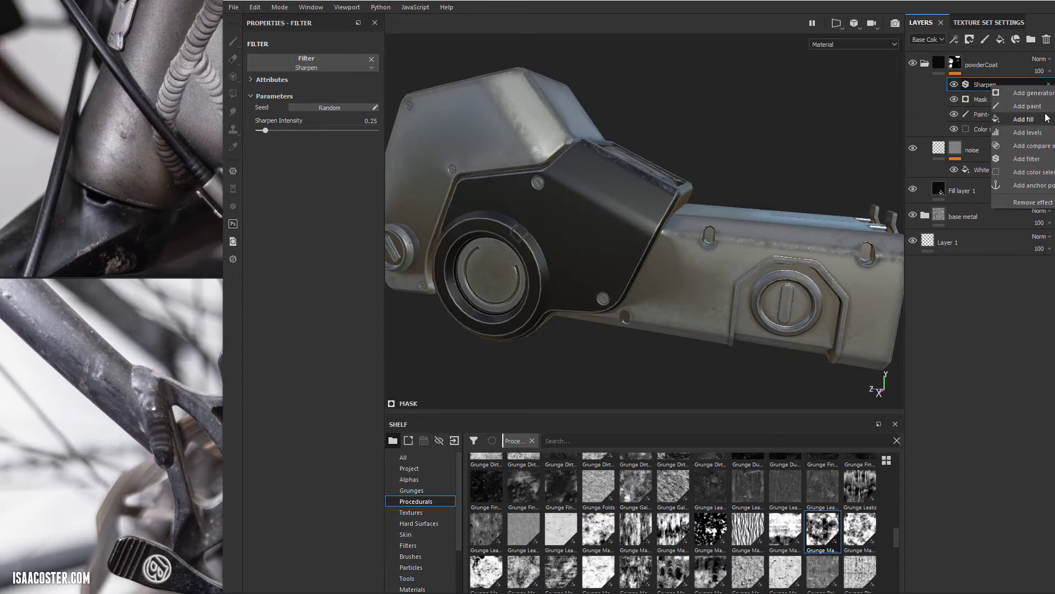
Step: Add a fill effect above Sharpen in the powderCoat mask and assign Grunge Map 007 as its grayscale
{"action": "left_click", "coordinate": [1023, 120]}
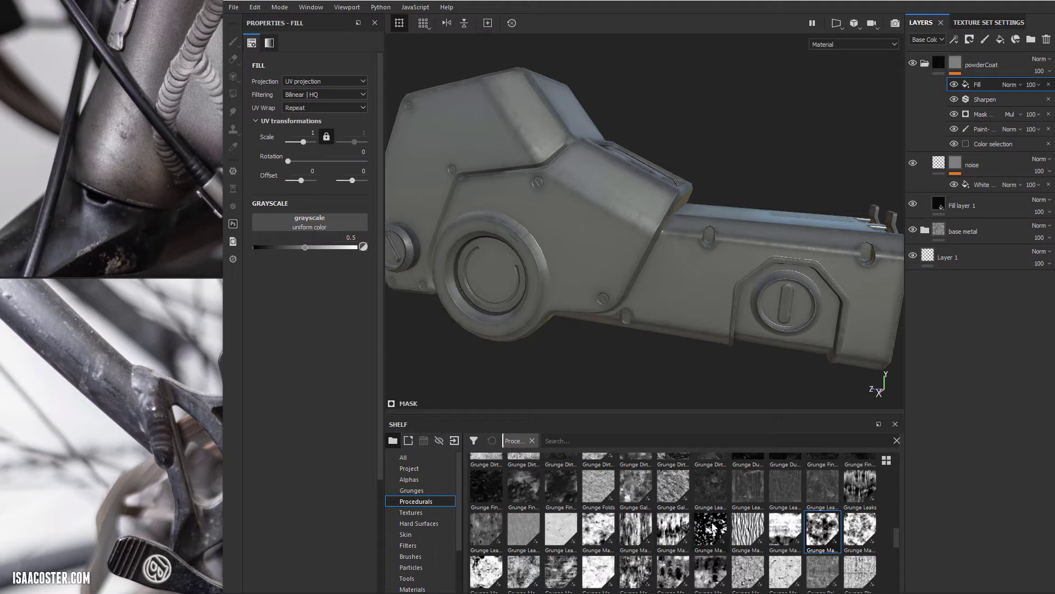
{"action": "mouse_move", "coordinate": [713, 527]}
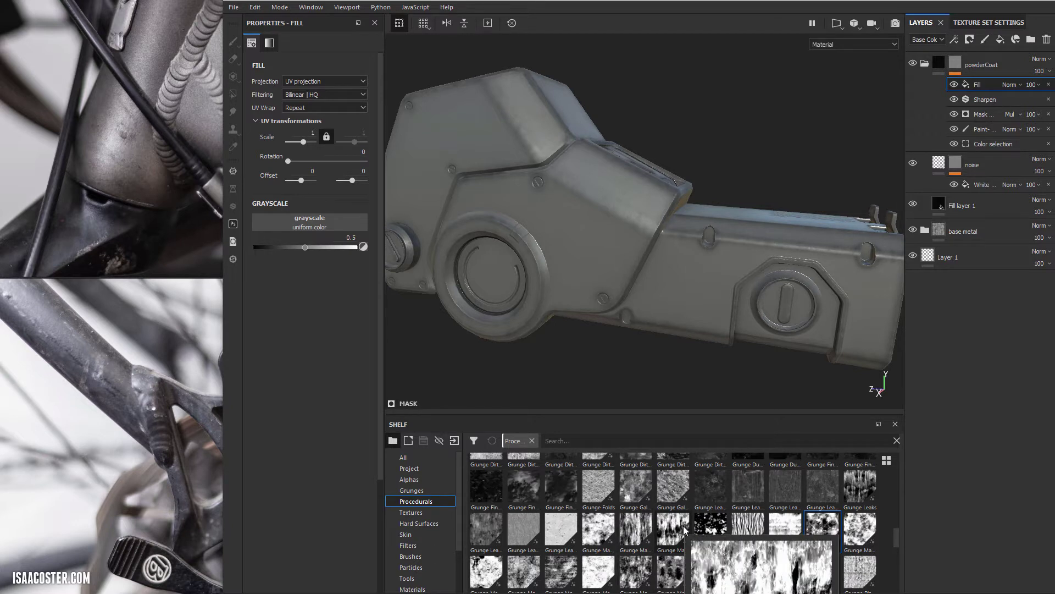
{"action": "mouse_move", "coordinate": [817, 528]}
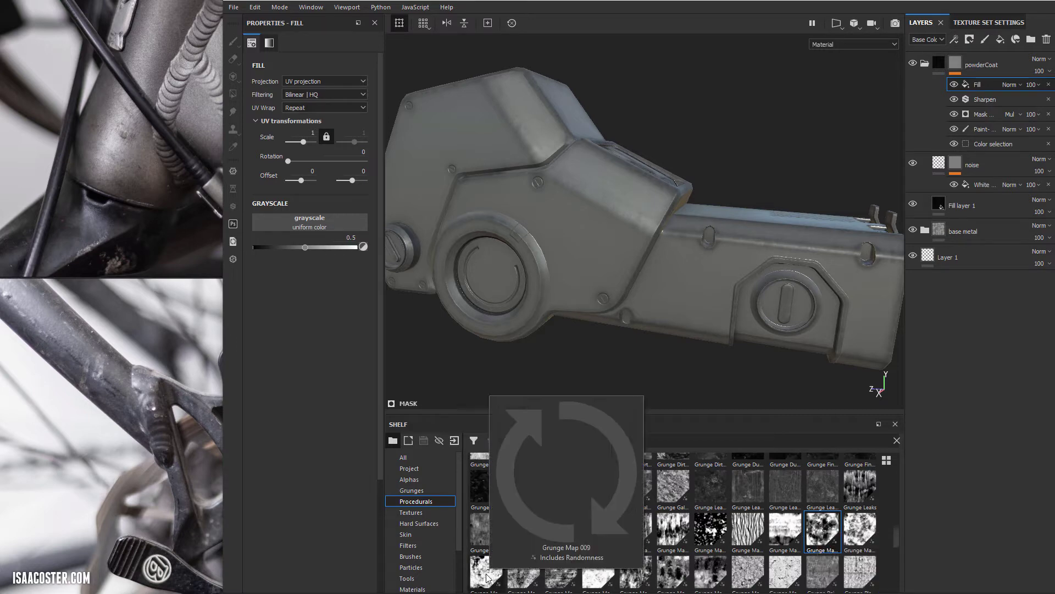
{"action": "mouse_move", "coordinate": [555, 577]}
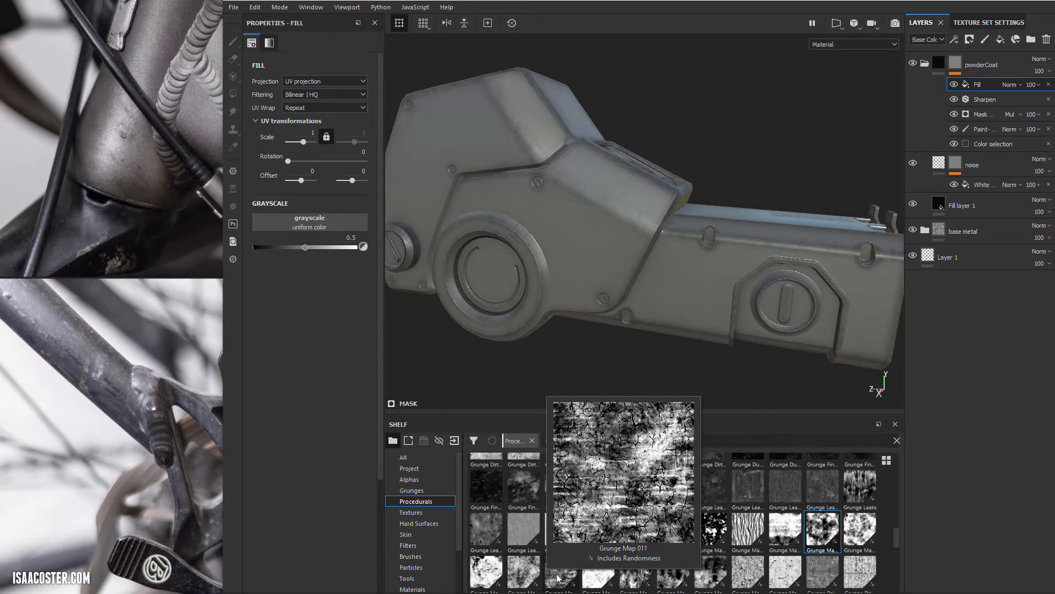
{"action": "left_click_drag", "start_coordinate": [823, 528], "coordinate": [325, 228]}
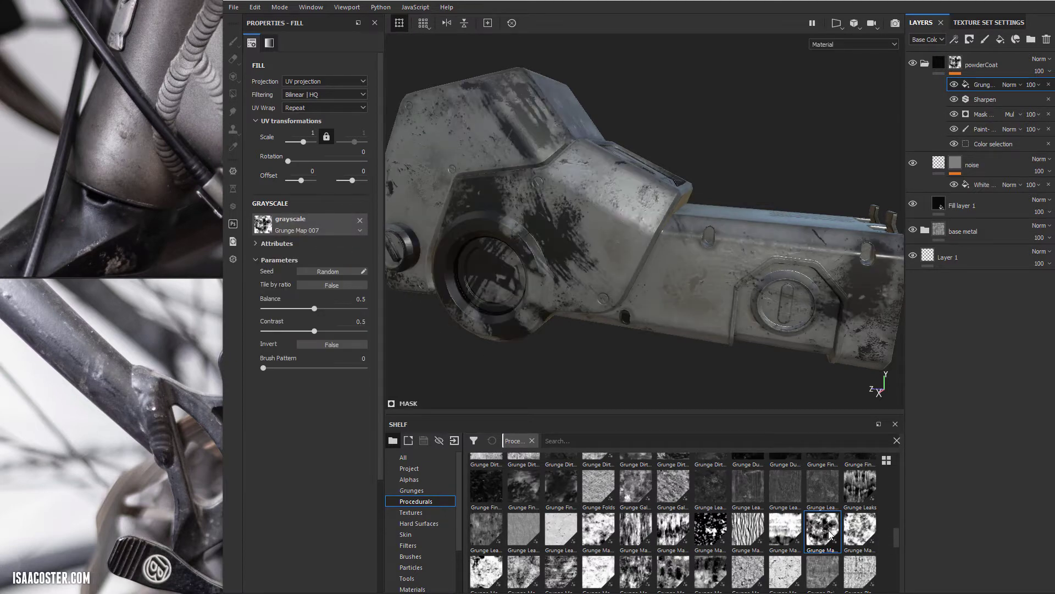
{"action": "mouse_move", "coordinate": [830, 533]}
Step: Examine the grunge pattern's size and coverage on the model from several angles and under different lighting
{"action": "left_click_drag", "start_coordinate": [593, 283], "coordinate": [555, 256], "text": "alt"}
{"action": "right_click_drag", "start_coordinate": [555, 256], "coordinate": [544, 232], "text": "alt"}
{"action": "left_click_drag", "start_coordinate": [537, 250], "coordinate": [518, 300], "text": "alt"}
{"action": "middle_click_drag", "start_coordinate": [558, 301], "coordinate": [544, 279], "text": "alt"}
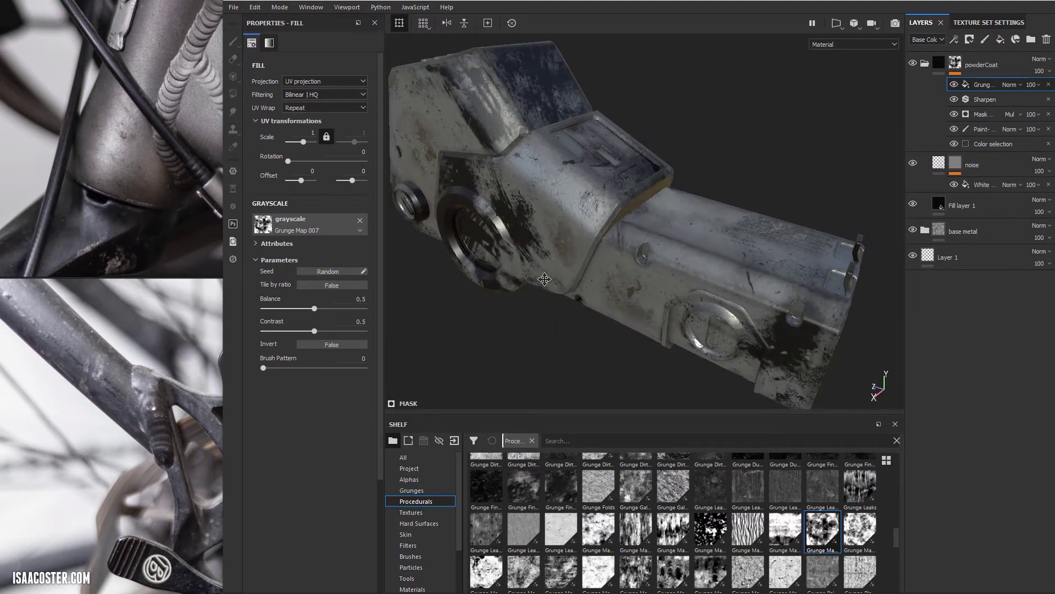
{"action": "left_click_drag", "start_coordinate": [545, 279], "coordinate": [576, 236], "text": "alt"}
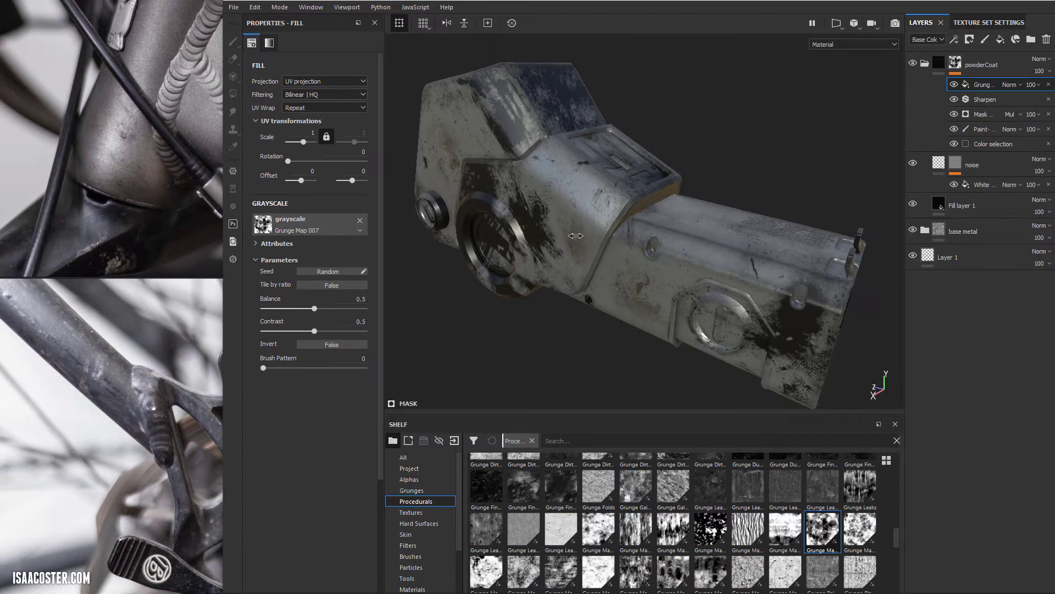
{"action": "right_click_drag", "start_coordinate": [575, 236], "coordinate": [547, 247], "text": "shift"}
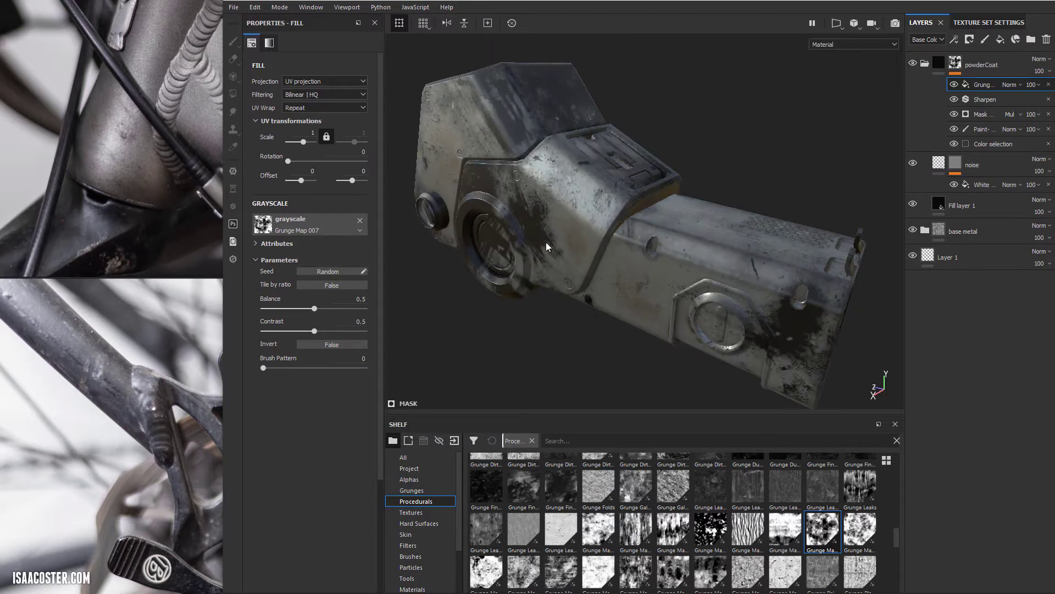
{"action": "left_click_drag", "start_coordinate": [547, 247], "coordinate": [833, 177], "text": "alt"}
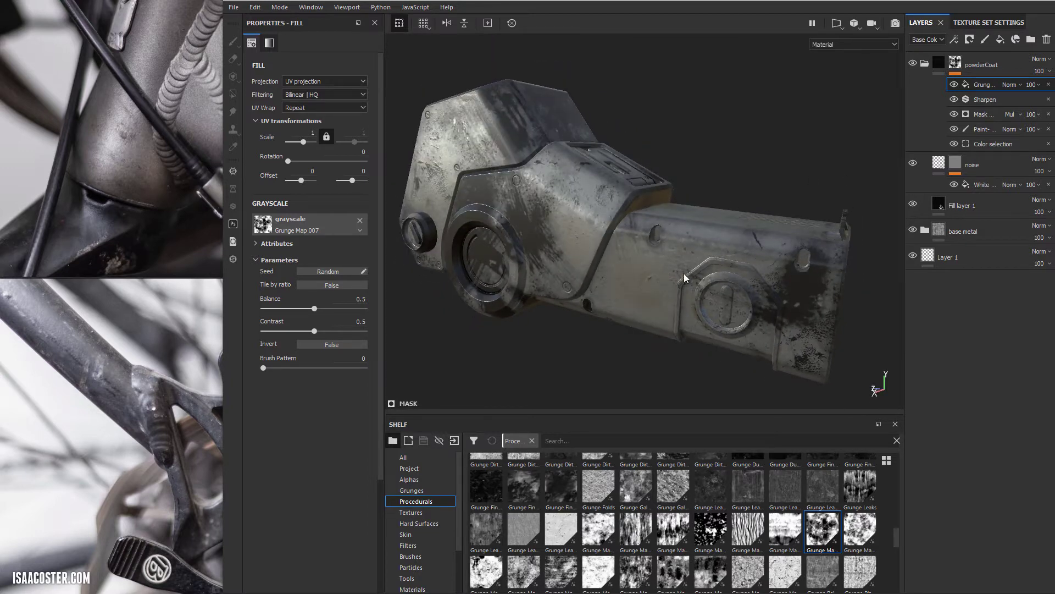
{"action": "left_click_drag", "start_coordinate": [580, 264], "coordinate": [508, 152], "text": "alt"}
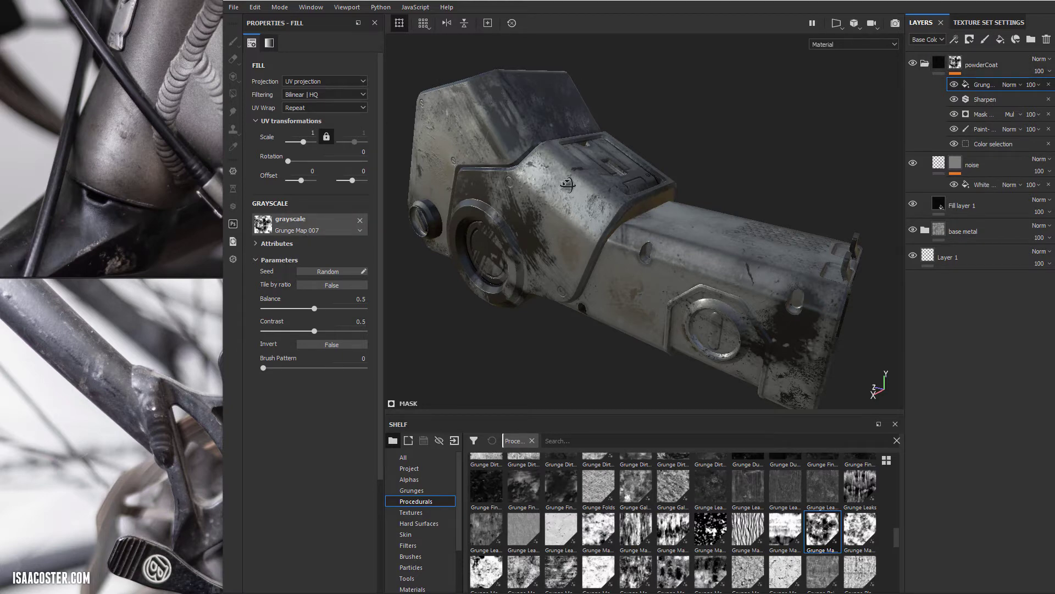
{"action": "left_click_drag", "start_coordinate": [567, 184], "coordinate": [552, 182], "text": "alt"}
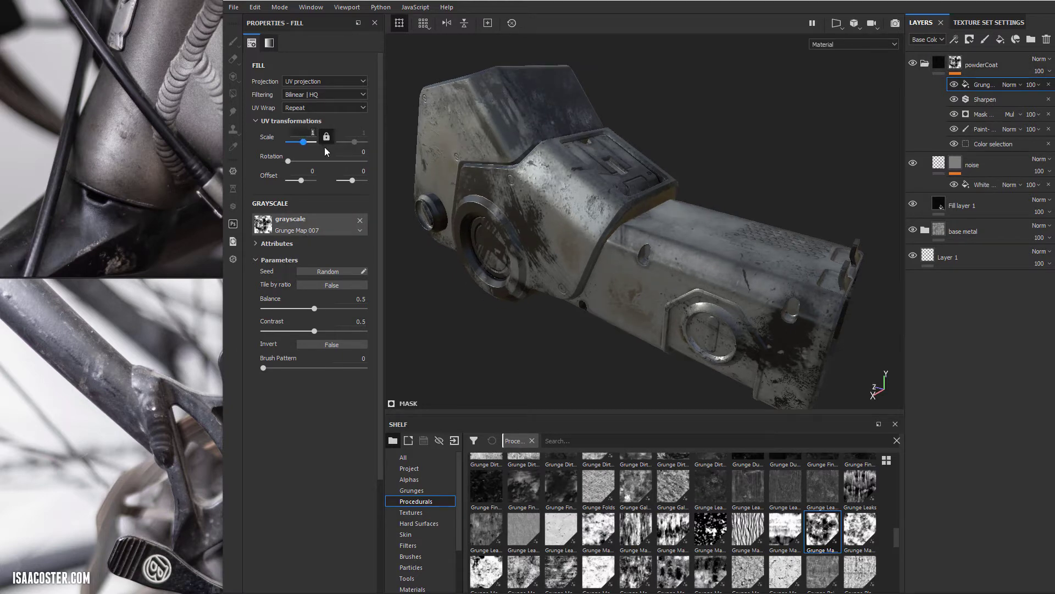
Step: Set the grunge fill's UV scale to 4
{"action": "type", "text": "4"}
{"action": "key", "text": "Return"}
{"action": "left_click_drag", "start_coordinate": [637, 208], "coordinate": [627, 209], "text": "alt"}
Step: Set the grunge fill's blending mode to Linear dodge (Add) and inspect the coated panel's edges and surface
{"action": "left_click", "coordinate": [1010, 84]}
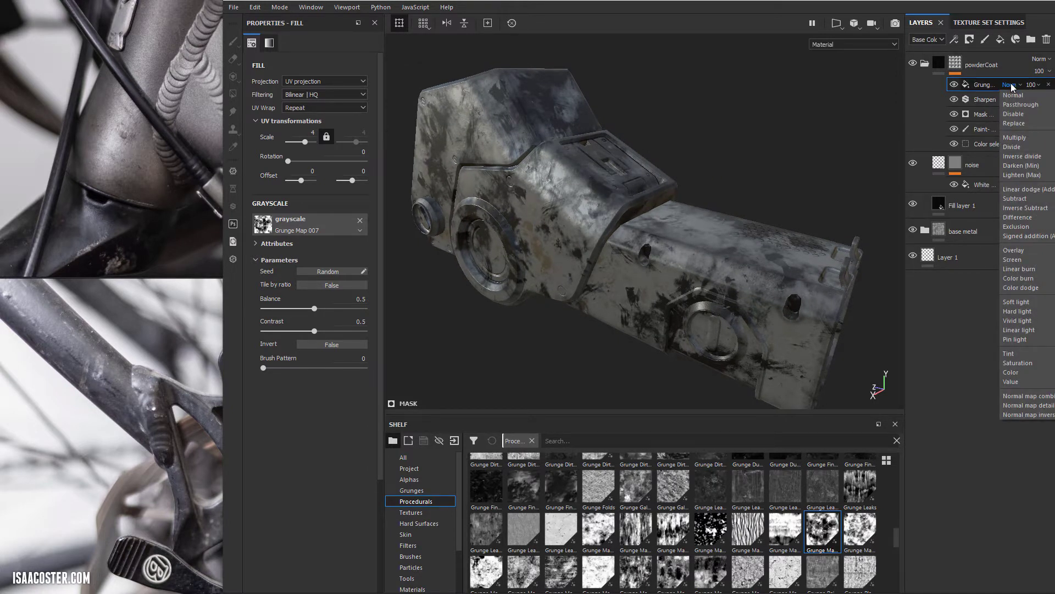
{"action": "left_click", "coordinate": [1045, 191]}
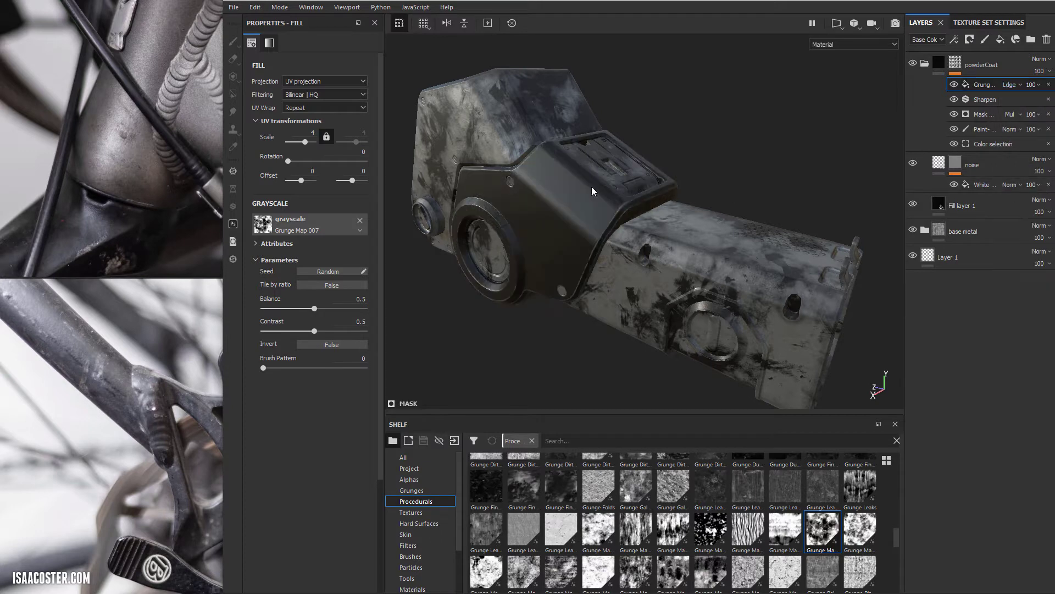
{"action": "left_click_drag", "start_coordinate": [570, 175], "coordinate": [676, 209], "text": "alt"}
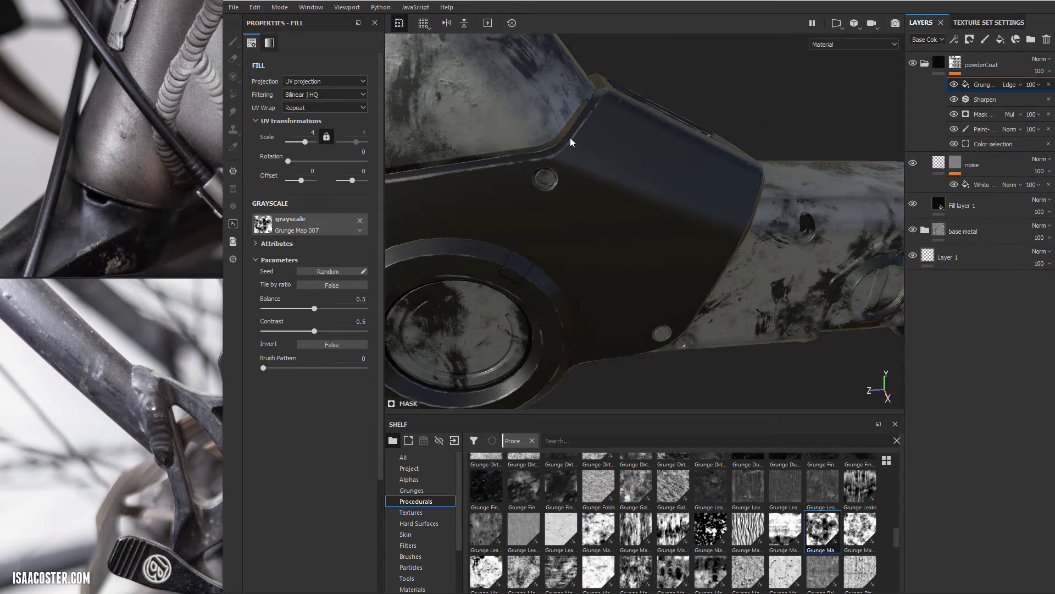
{"action": "left_click_drag", "start_coordinate": [571, 141], "coordinate": [620, 159], "text": "alt"}
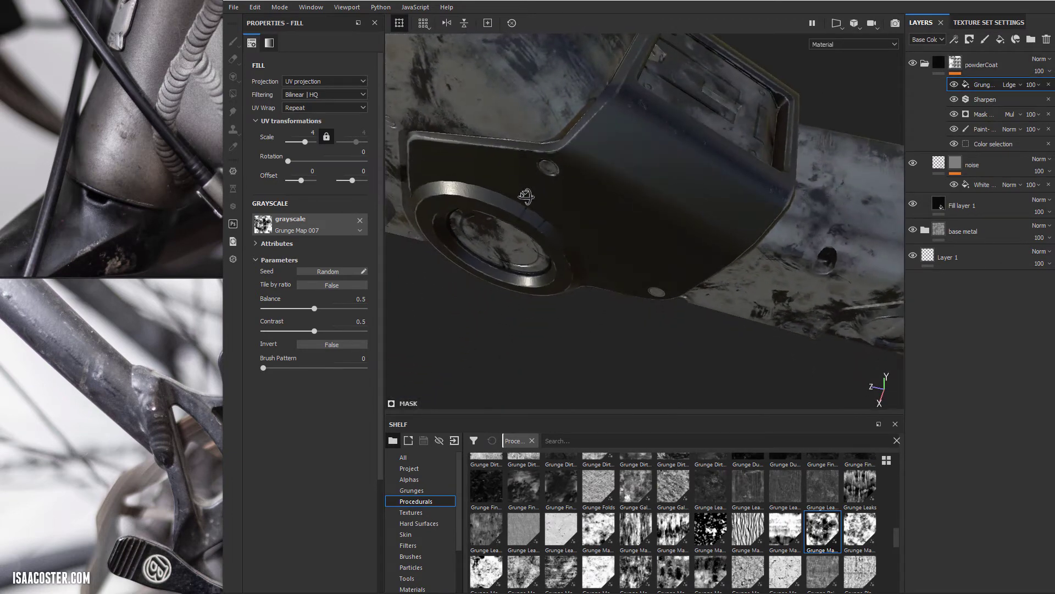
{"action": "middle_click_drag", "start_coordinate": [620, 159], "coordinate": [624, 163], "text": "alt"}
{"action": "left_click_drag", "start_coordinate": [624, 164], "coordinate": [618, 166], "text": "alt"}
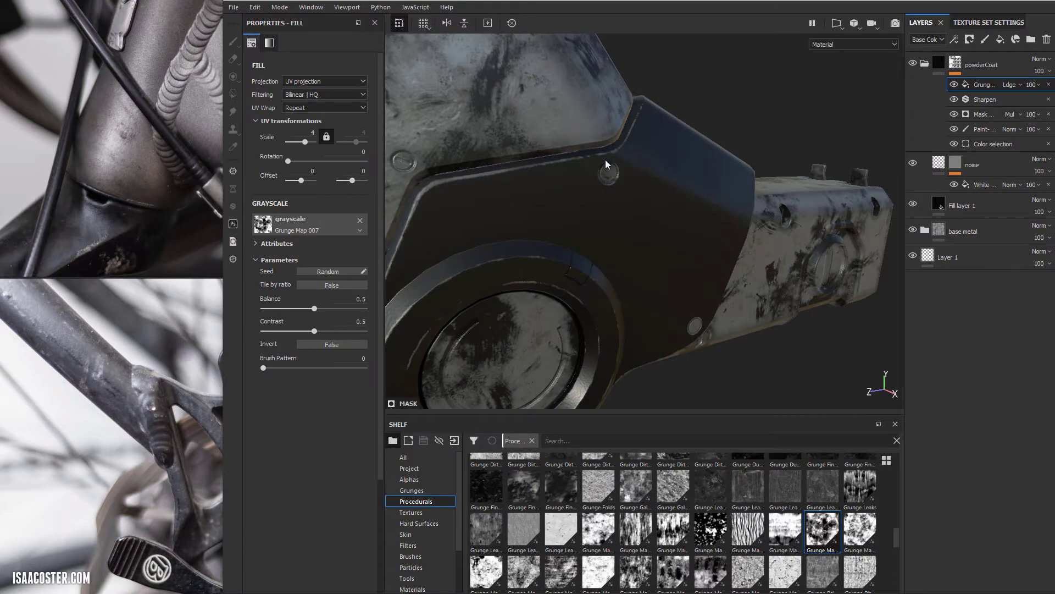
{"action": "middle_click_drag", "start_coordinate": [550, 204], "coordinate": [586, 149], "text": "alt"}
{"action": "left_click_drag", "start_coordinate": [587, 149], "coordinate": [556, 175], "text": "alt"}
{"action": "right_click_drag", "start_coordinate": [556, 175], "coordinate": [562, 173], "text": "shift"}
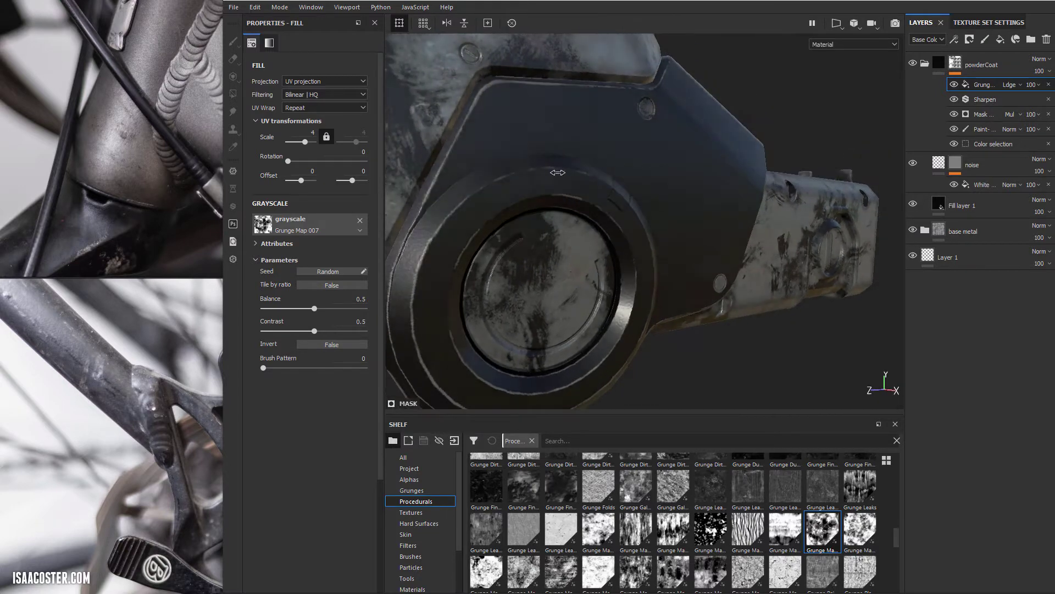
{"action": "mouse_move", "coordinate": [574, 198]}
{"action": "left_mouse_down", "text": "alt"}
{"action": "mouse_move", "coordinate": [619, 191]}
{"action": "mouse_move", "coordinate": [511, 207]}
{"action": "mouse_move", "coordinate": [570, 210]}
{"action": "left_mouse_up", "text": "alt"}
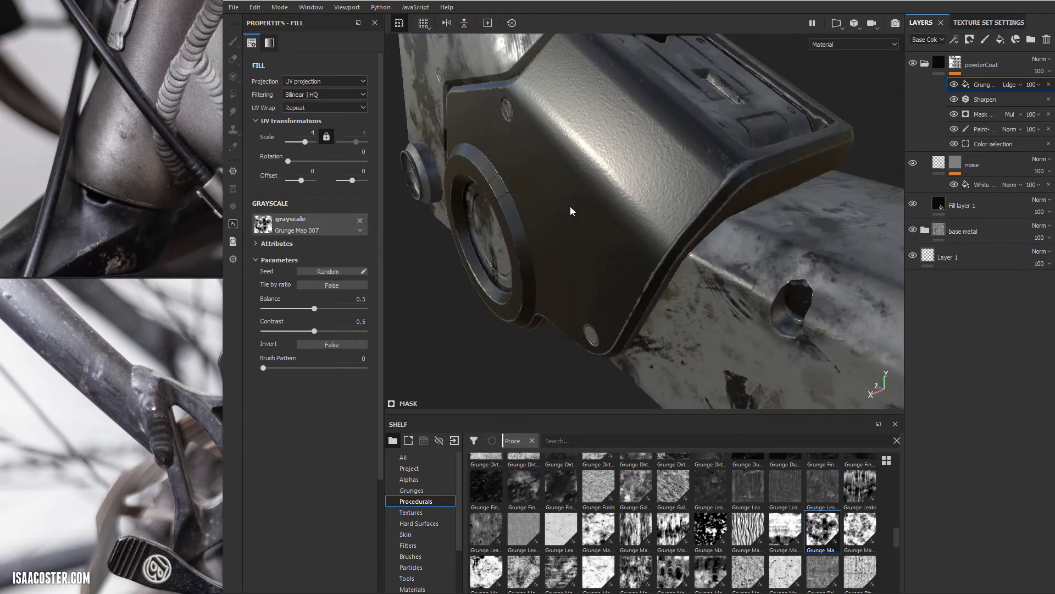
{"action": "right_click_drag", "start_coordinate": [570, 209], "coordinate": [565, 205], "text": "alt"}
Step: Try the grunge fill's blending mode at Normal, Disable and Divide, and check the mask around the round housing
{"action": "left_click", "coordinate": [1010, 84]}
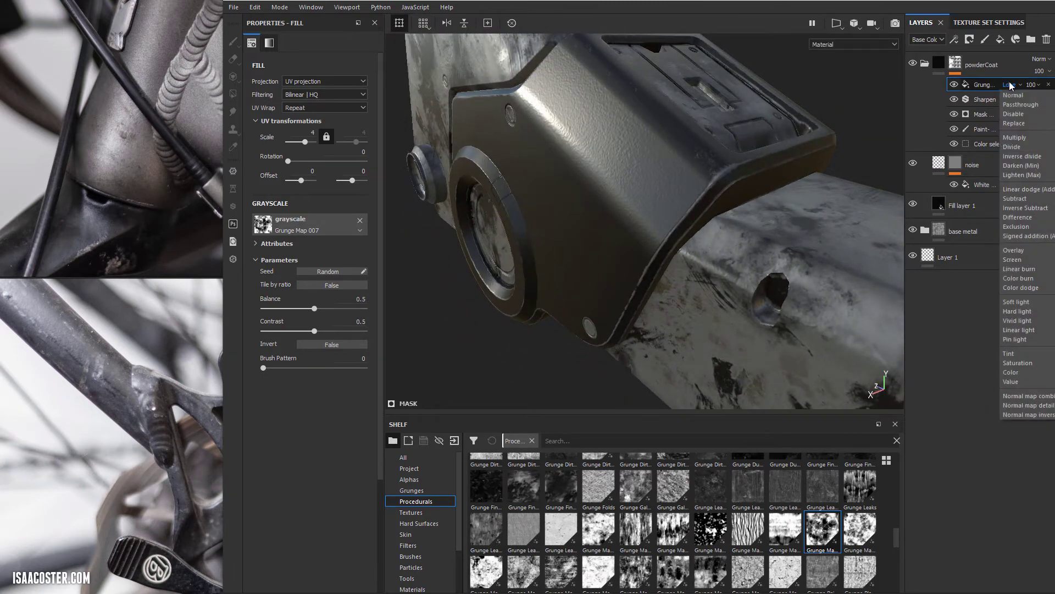
{"action": "left_click", "coordinate": [1016, 94]}
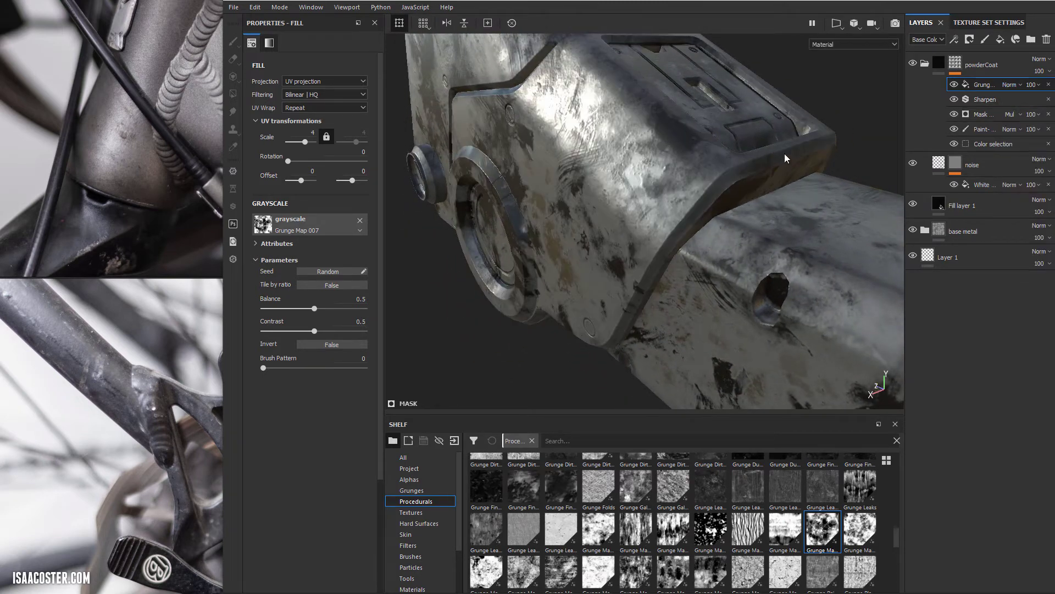
{"action": "left_click", "coordinate": [1014, 84]}
{"action": "left_click", "coordinate": [1013, 94]}
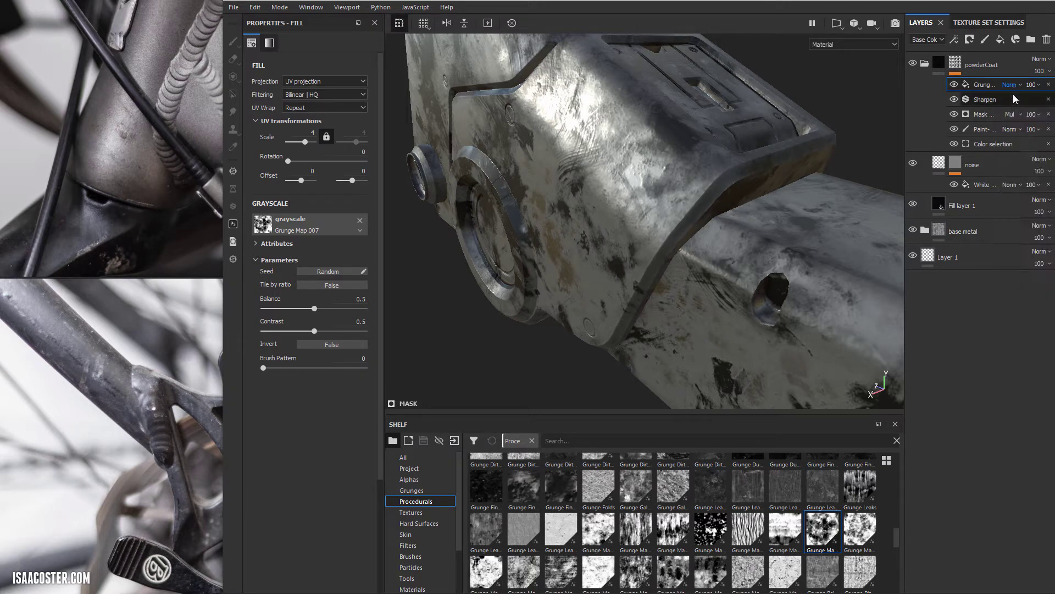
{"action": "key", "text": "Down"}
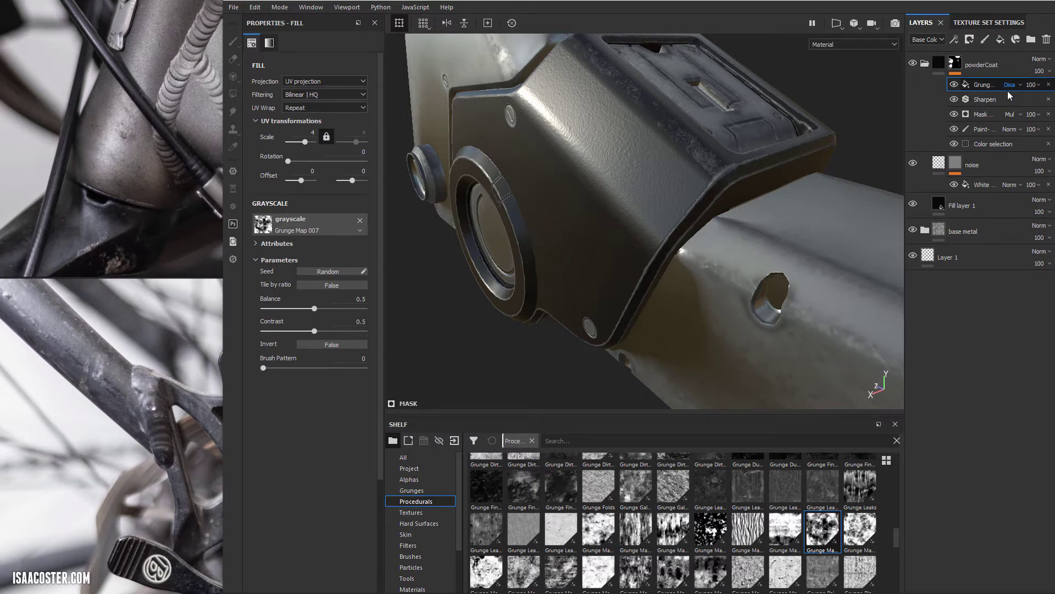
{"action": "key", "text": "Down"}
{"action": "key", "text": "Down"}
{"action": "key", "text": "Down"}
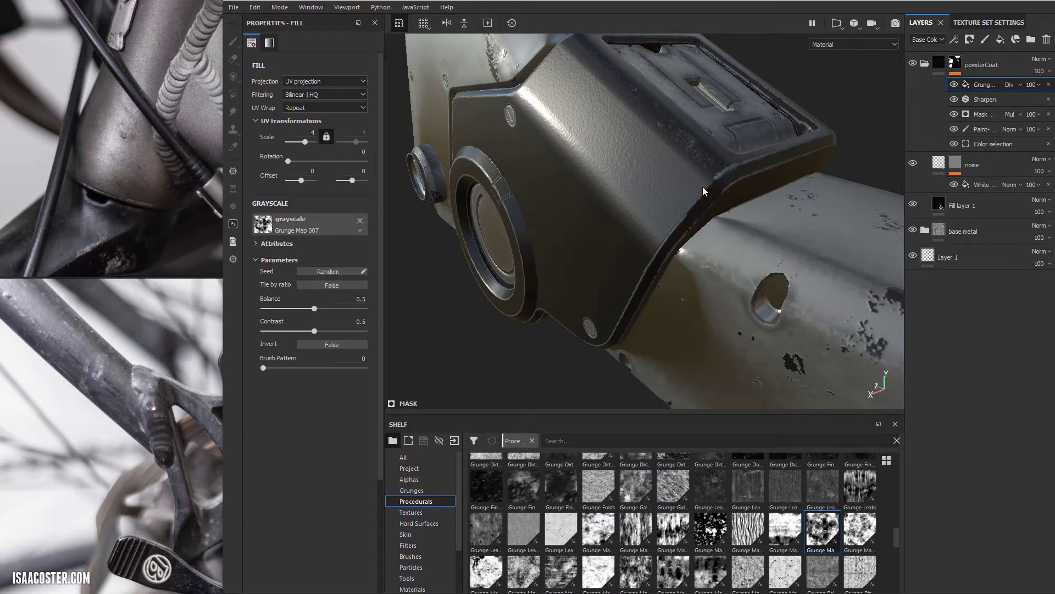
{"action": "left_click_drag", "start_coordinate": [668, 241], "coordinate": [694, 202], "text": "alt"}
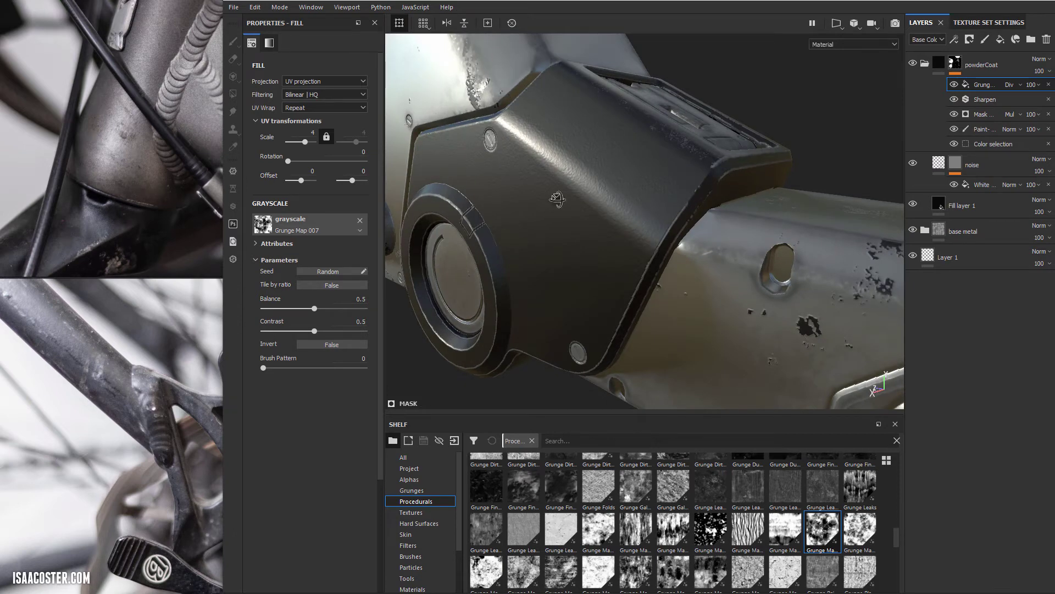
{"action": "left_click_drag", "start_coordinate": [557, 199], "coordinate": [604, 208], "text": "alt"}
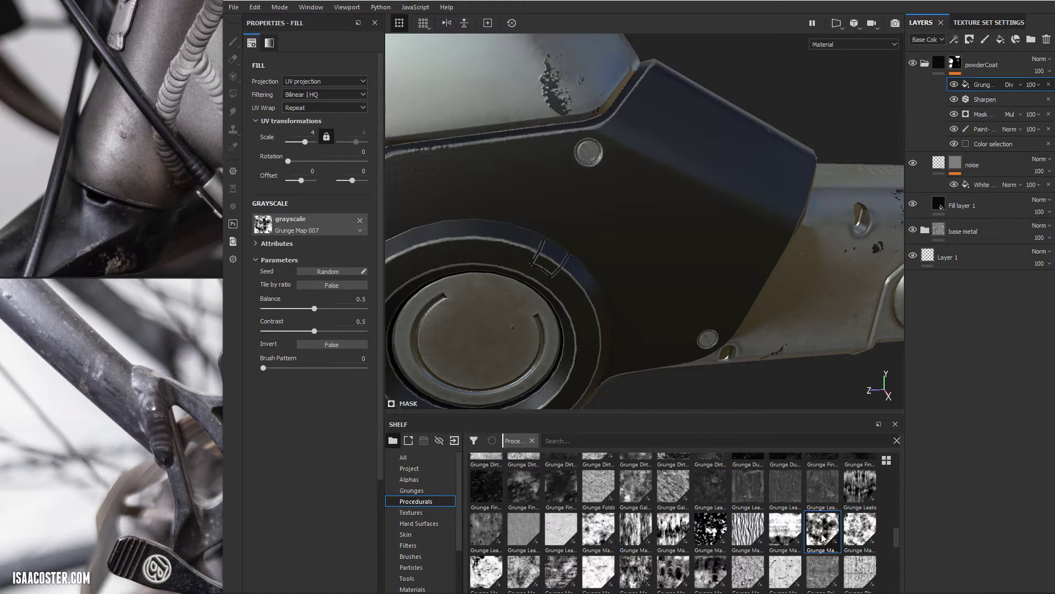
{"action": "scroll", "coordinate": [596, 261], "scroll_direction": "down", "scroll_amount": 1}
{"action": "middle_click_drag", "start_coordinate": [592, 260], "coordinate": [704, 251], "text": "alt"}
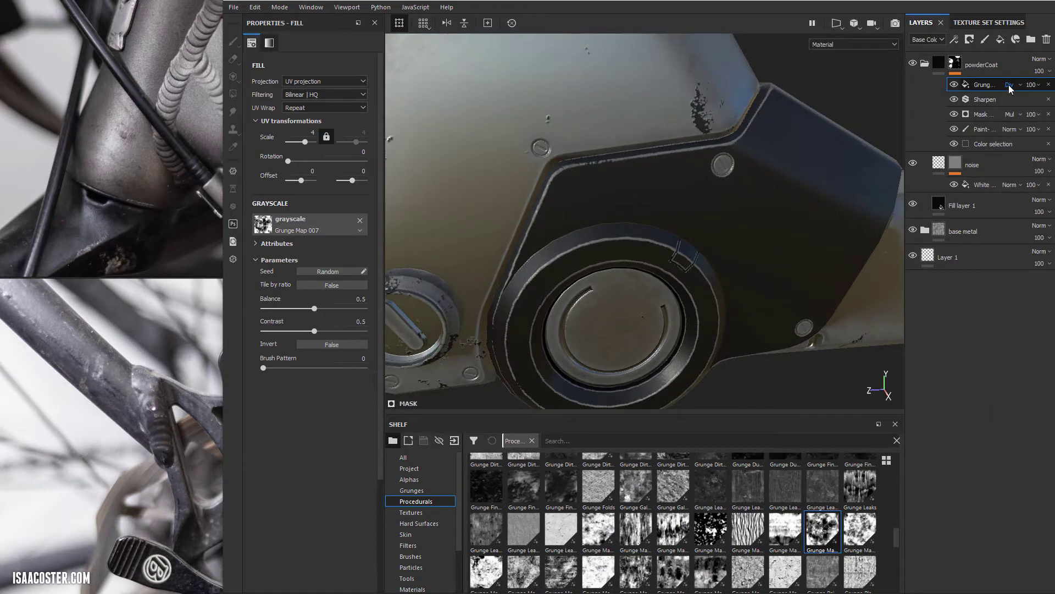
Step: Step through further blending modes for the grunge fill, settle on Screen, and review the whole part
{"action": "scroll", "coordinate": [1010, 88], "scroll_direction": "down", "scroll_amount": 1}
{"action": "scroll", "coordinate": [1009, 87], "scroll_direction": "down", "scroll_amount": 1}
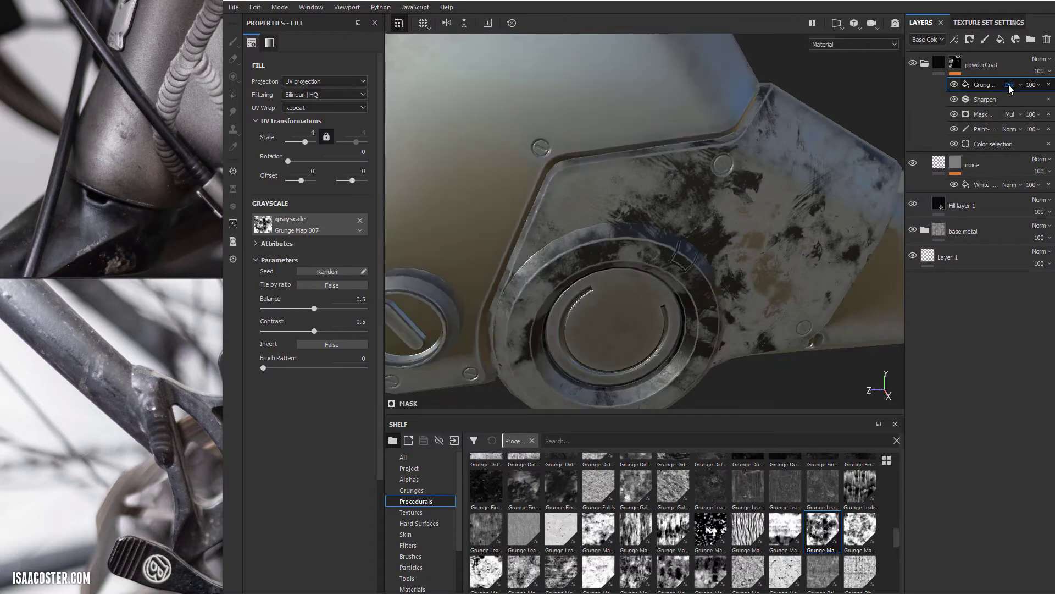
{"action": "scroll", "coordinate": [1010, 84], "scroll_direction": "down", "scroll_amount": 1}
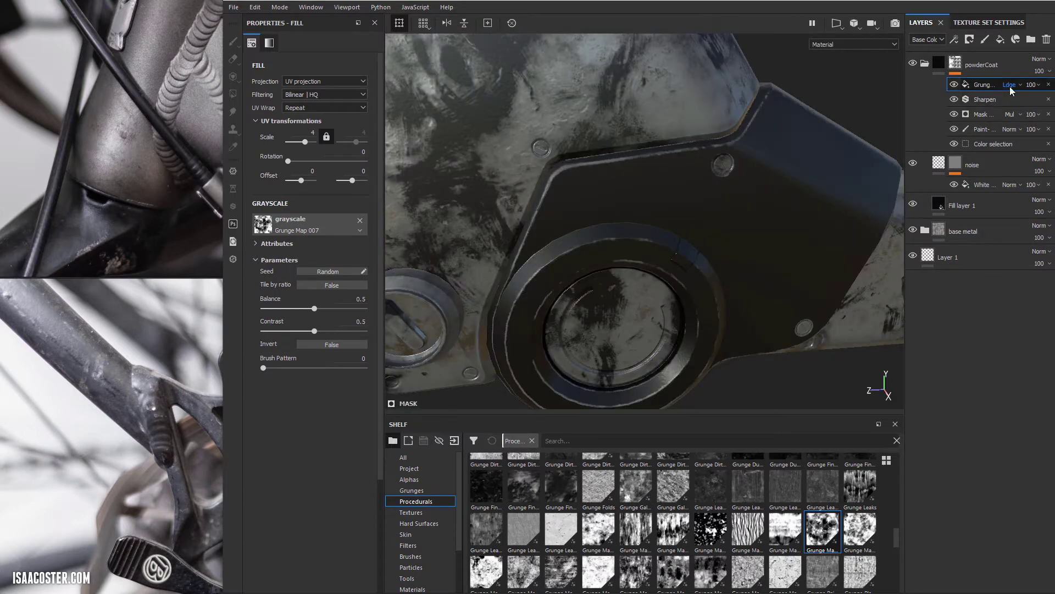
{"action": "scroll", "coordinate": [1010, 87], "scroll_direction": "down", "scroll_amount": 2}
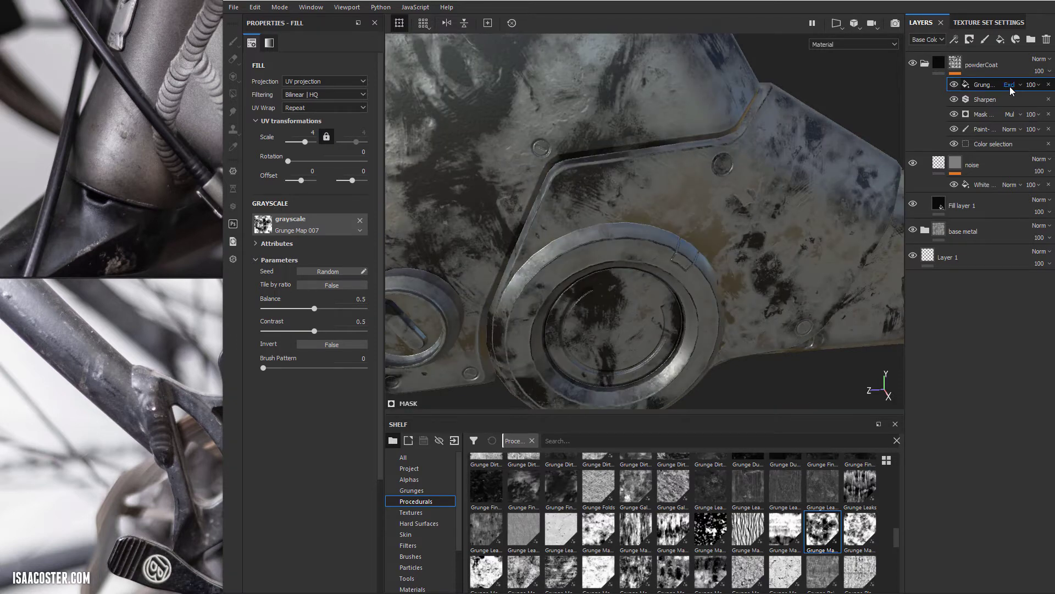
{"action": "left_click", "coordinate": [1010, 85]}
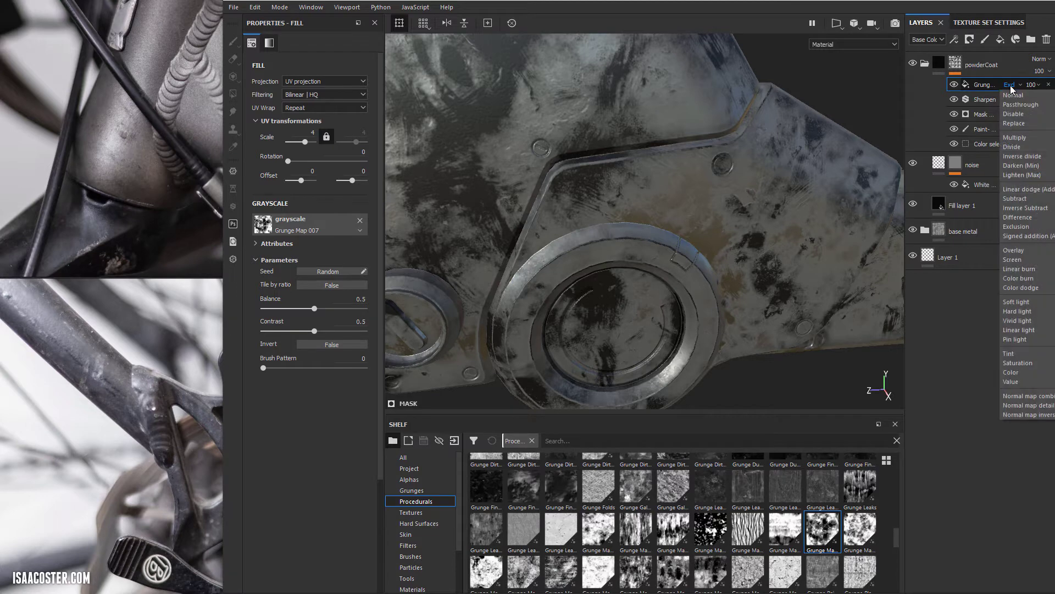
{"action": "left_click", "coordinate": [1010, 85]}
{"action": "scroll", "coordinate": [1010, 84], "scroll_direction": "down", "scroll_amount": 1}
{"action": "scroll", "coordinate": [1010, 85], "scroll_direction": "down", "scroll_amount": 2}
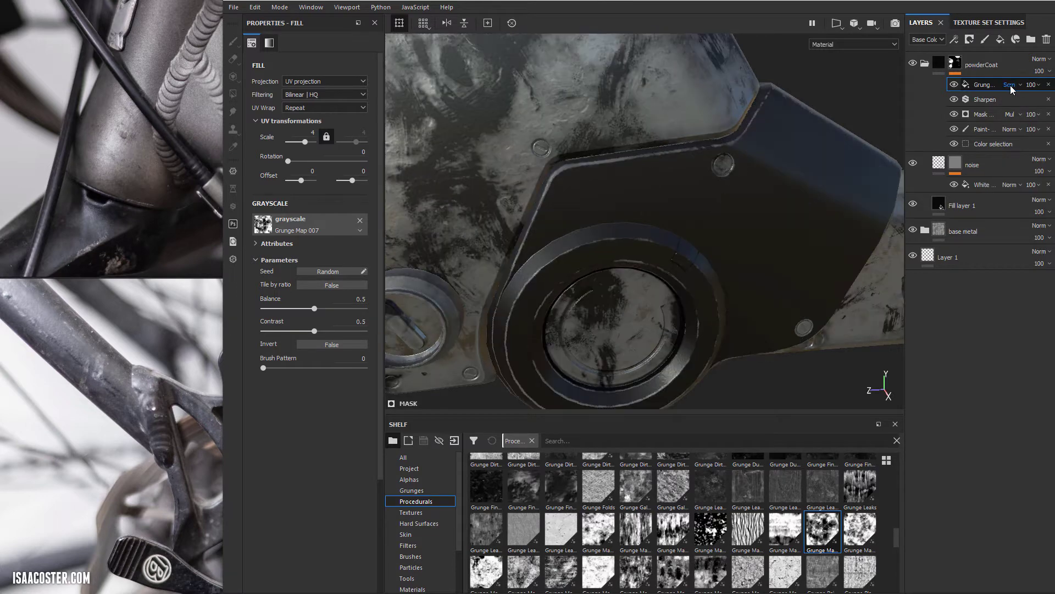
{"action": "left_click_drag", "start_coordinate": [888, 210], "coordinate": [558, 218], "text": "alt"}
{"action": "left_click_drag", "start_coordinate": [625, 130], "coordinate": [772, 240], "text": "alt"}
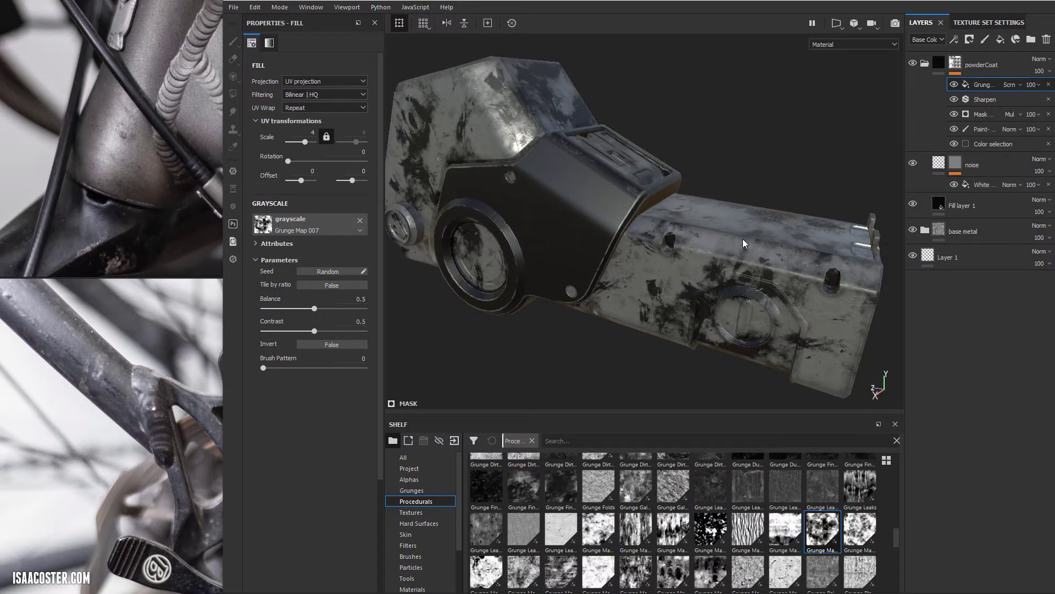
{"action": "left_click_drag", "start_coordinate": [760, 177], "coordinate": [807, 170], "text": "alt"}
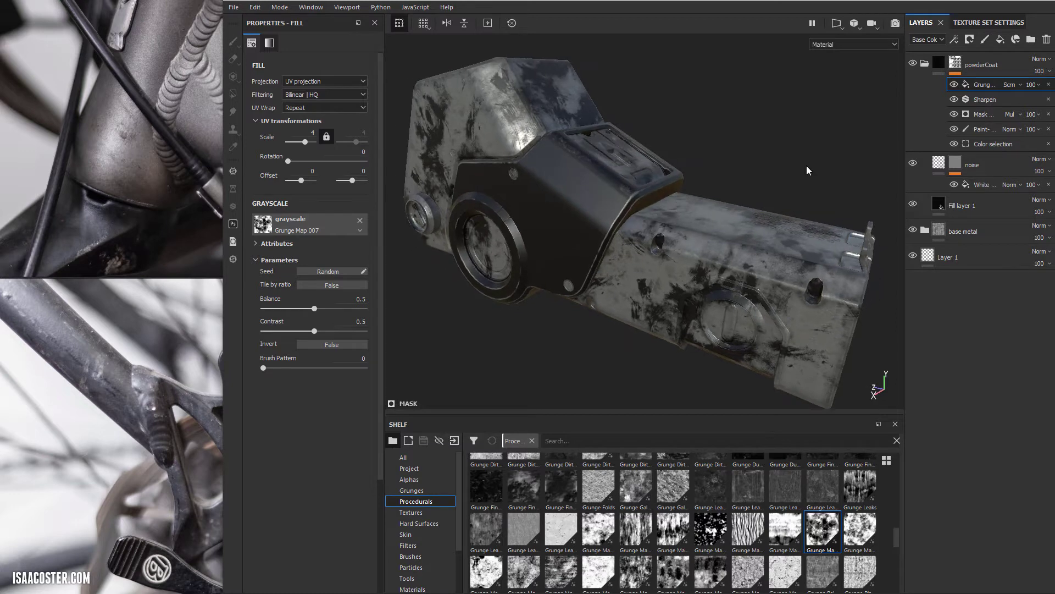
Step: Move the paint effect to the top of the powderCoat mask stack, above the grunge fill, and review the part
{"action": "left_click", "coordinate": [989, 131]}
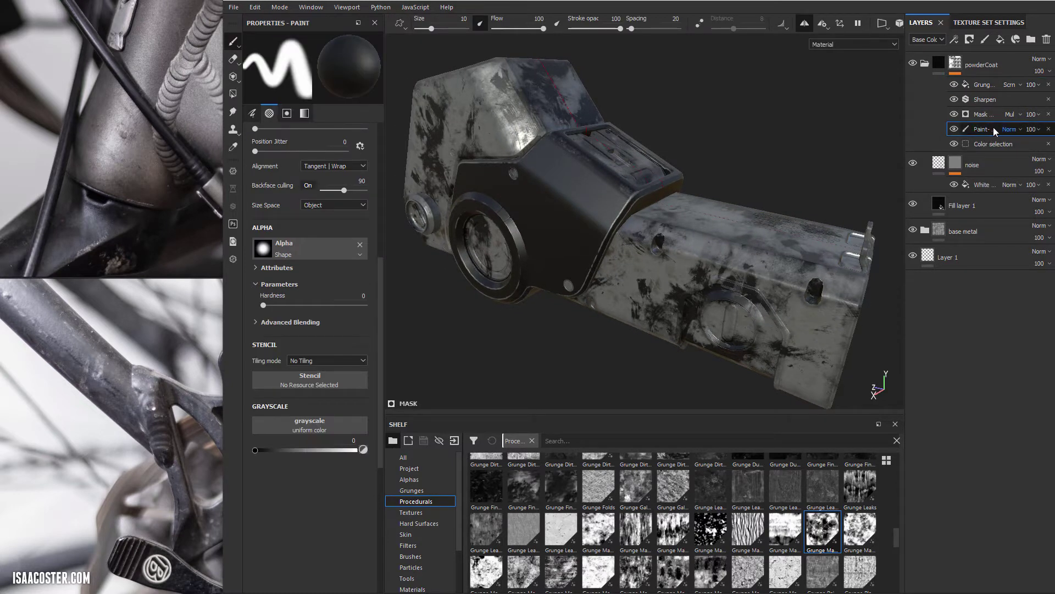
{"action": "mouse_move", "coordinate": [800, 149]}
{"action": "left_mouse_down", "text": "alt"}
{"action": "mouse_move", "coordinate": [856, 127]}
{"action": "mouse_move", "coordinate": [841, 122]}
{"action": "mouse_move", "coordinate": [838, 142]}
{"action": "mouse_move", "coordinate": [780, 151]}
{"action": "left_mouse_up", "text": "alt"}
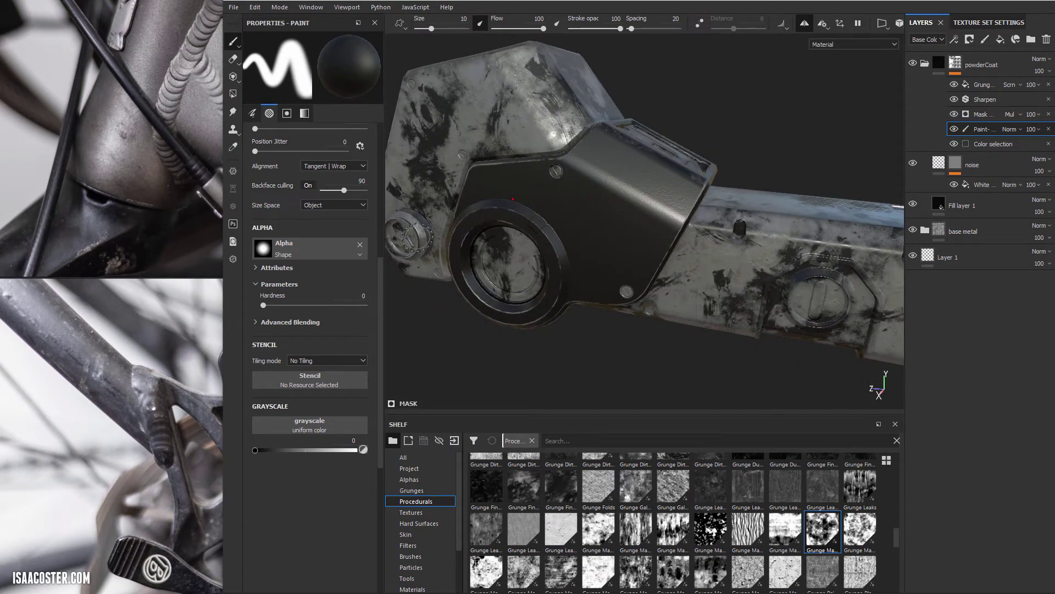
{"action": "left_click_drag", "start_coordinate": [418, 236], "coordinate": [799, 273], "text": "alt"}
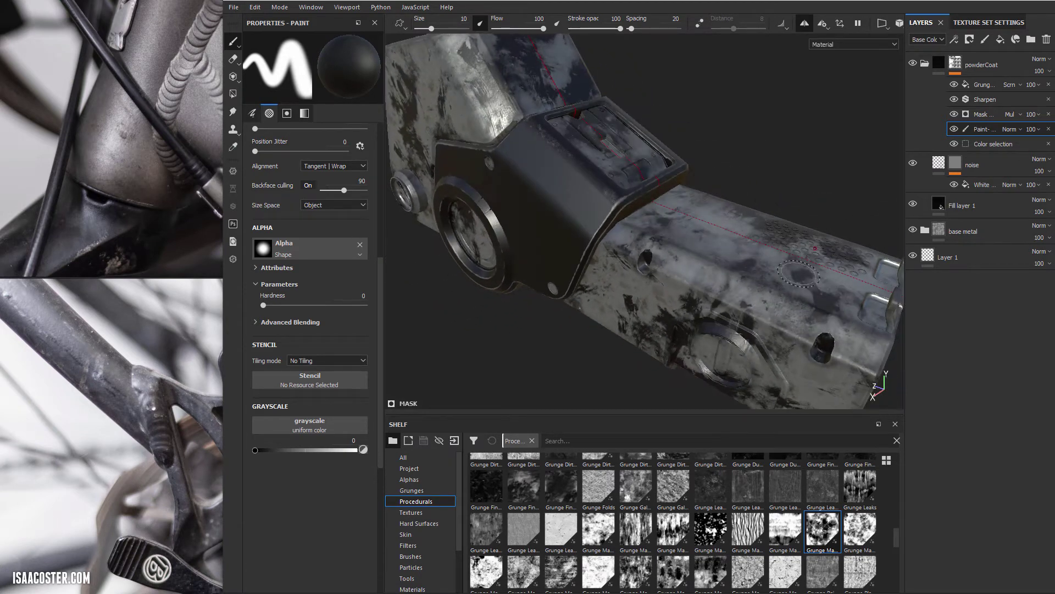
{"action": "mouse_move", "coordinate": [662, 236]}
{"action": "left_mouse_down", "text": "alt"}
{"action": "mouse_move", "coordinate": [646, 252]}
{"action": "mouse_move", "coordinate": [516, 269]}
{"action": "mouse_move", "coordinate": [544, 271]}
{"action": "left_mouse_up", "text": "alt"}
{"action": "mouse_move", "coordinate": [988, 130]}
{"action": "left_mouse_down"}
{"action": "mouse_move", "coordinate": [1003, 86]}
{"action": "mouse_move", "coordinate": [649, 183]}
{"action": "left_mouse_up"}
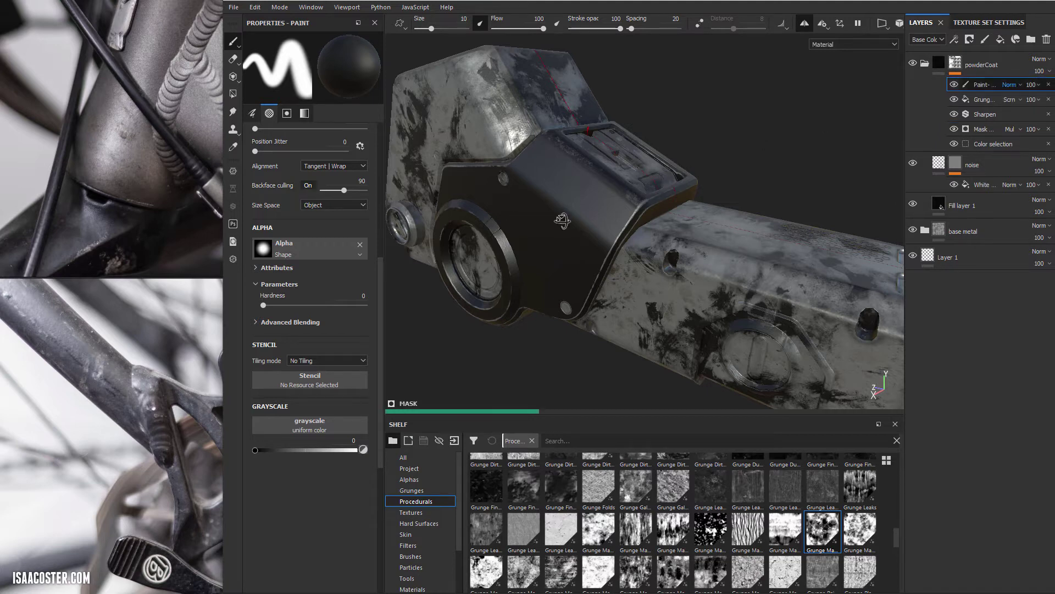
{"action": "mouse_move", "coordinate": [561, 220]}
{"action": "left_mouse_down", "text": "alt"}
{"action": "mouse_move", "coordinate": [784, 212]}
{"action": "mouse_move", "coordinate": [728, 205]}
{"action": "mouse_move", "coordinate": [692, 294]}
{"action": "mouse_move", "coordinate": [737, 245]}
{"action": "mouse_move", "coordinate": [714, 248]}
{"action": "mouse_move", "coordinate": [726, 274]}
{"action": "left_mouse_up", "text": "alt"}
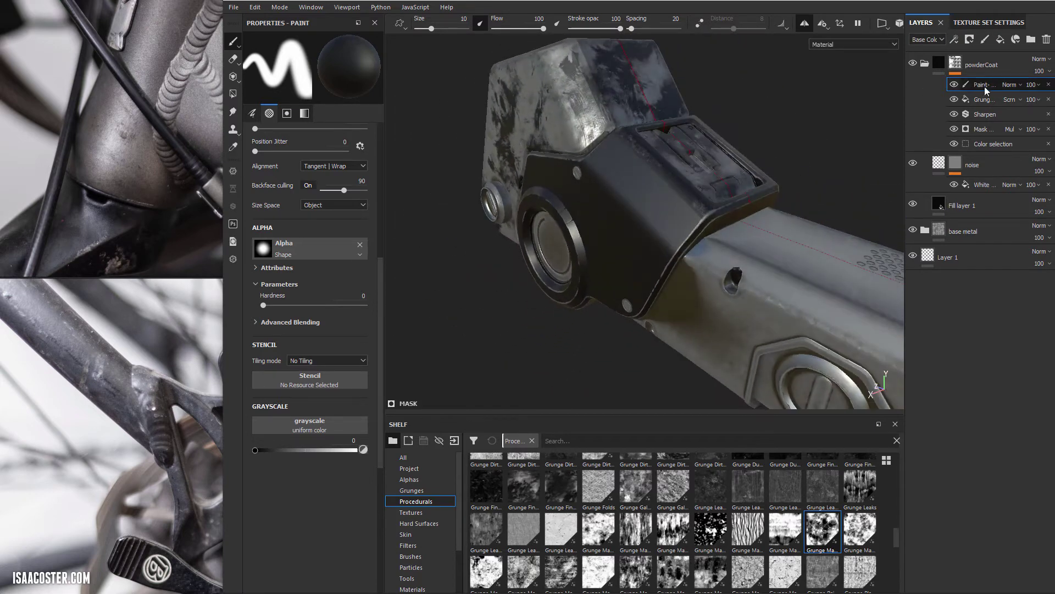
{"action": "mouse_move", "coordinate": [770, 143]}
{"action": "left_mouse_down", "text": "alt"}
{"action": "mouse_move", "coordinate": [747, 164]}
{"action": "mouse_move", "coordinate": [714, 154]}
{"action": "mouse_move", "coordinate": [725, 142]}
{"action": "left_mouse_up", "text": "alt"}
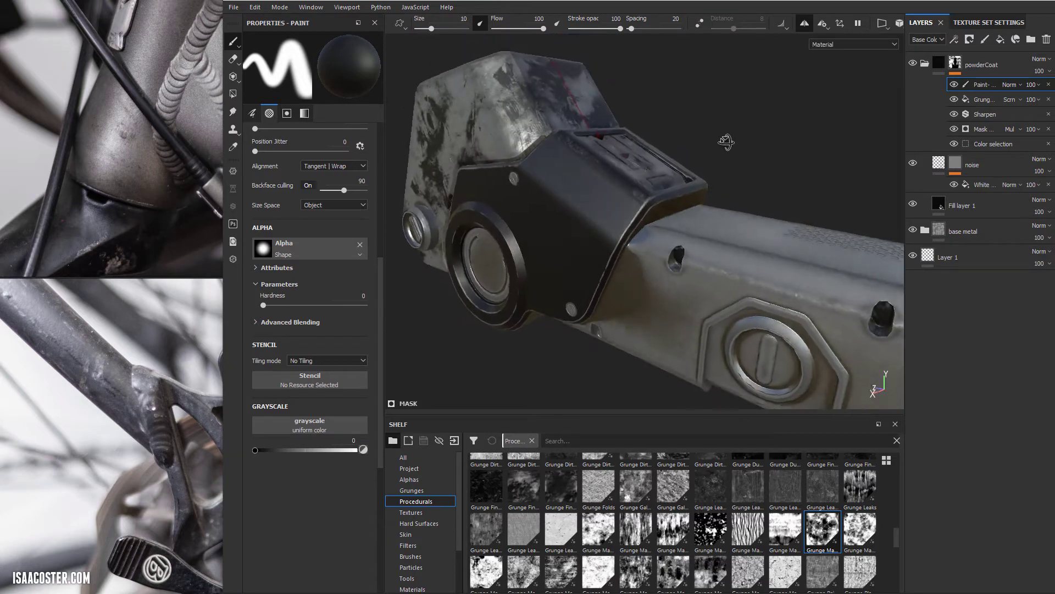
{"action": "left_click_drag", "start_coordinate": [658, 151], "coordinate": [698, 181], "text": "alt"}
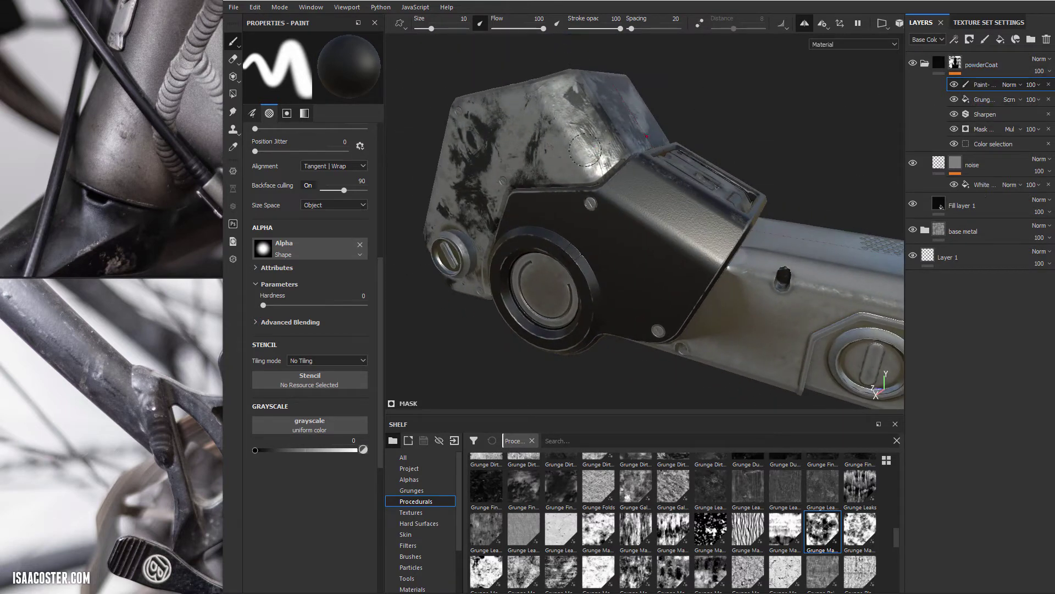
Step: Add a color selection at the top of the powderCoat mask, set its output value to 0 and pick the dark purple rear housing
{"action": "right_click", "coordinate": [985, 88]}
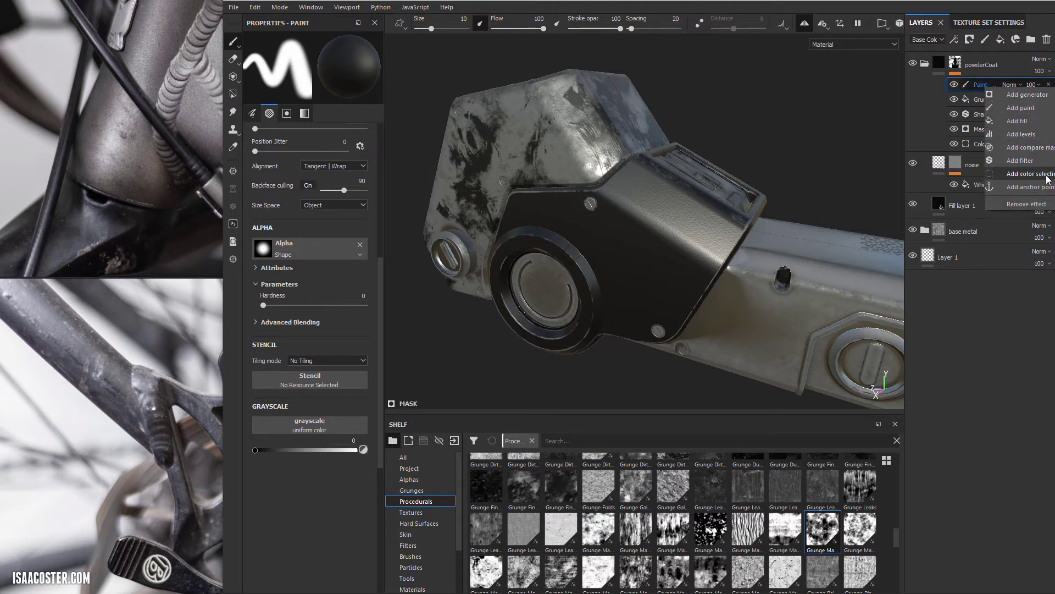
{"action": "key", "text": "Escape"}
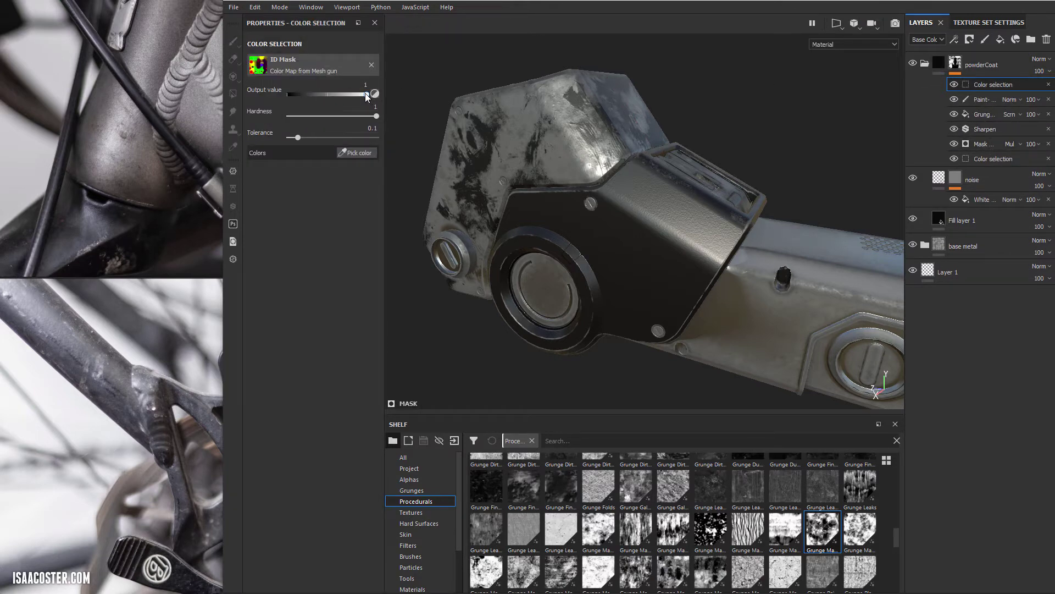
{"action": "left_click_drag", "start_coordinate": [338, 95], "coordinate": [292, 94]}
{"action": "left_click", "coordinate": [361, 154]}
{"action": "left_click", "coordinate": [541, 110]}
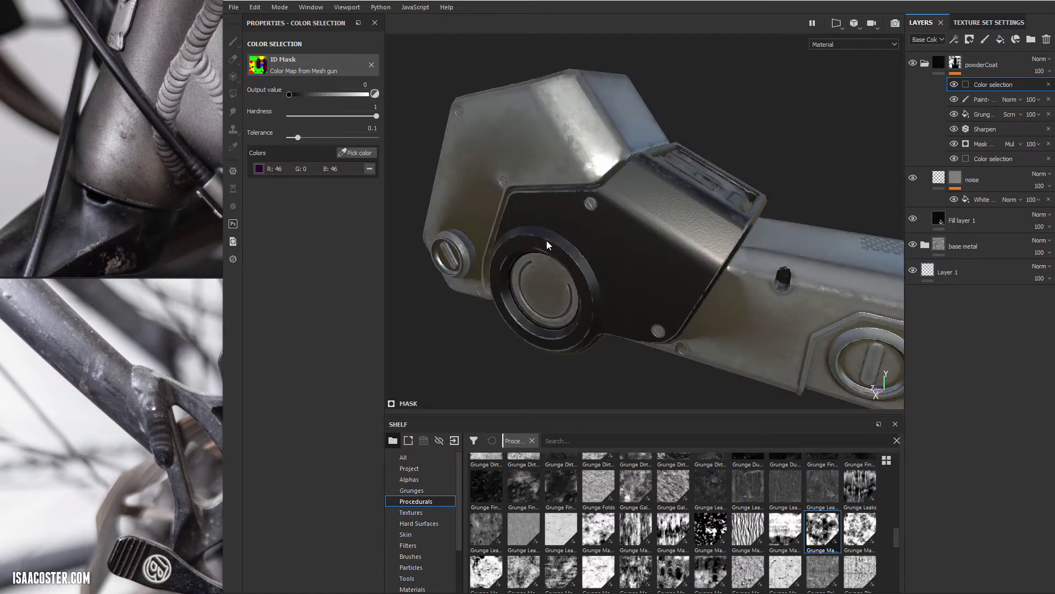
Step: Add the bright green barrel body and the dark green inset in the housing's top to the color selection
{"action": "left_click", "coordinate": [358, 154]}
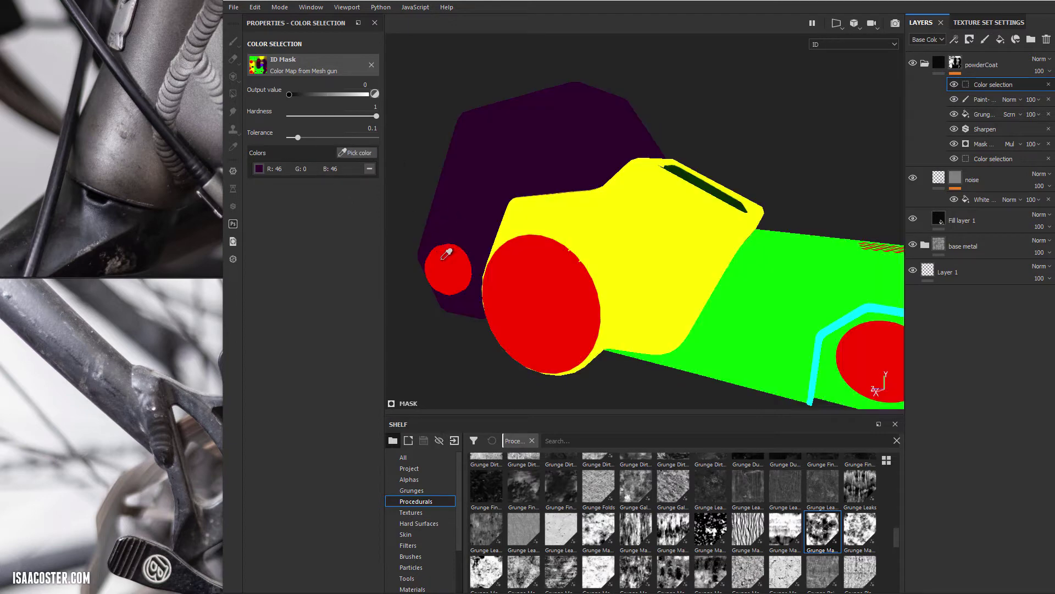
{"action": "left_click", "coordinate": [745, 285]}
{"action": "mouse_move", "coordinate": [764, 289]}
{"action": "left_mouse_down", "text": "alt"}
{"action": "mouse_move", "coordinate": [740, 242]}
{"action": "mouse_move", "coordinate": [525, 280]}
{"action": "mouse_move", "coordinate": [602, 230]}
{"action": "mouse_move", "coordinate": [774, 259]}
{"action": "left_mouse_up", "text": "alt"}
{"action": "left_click", "coordinate": [357, 153]}
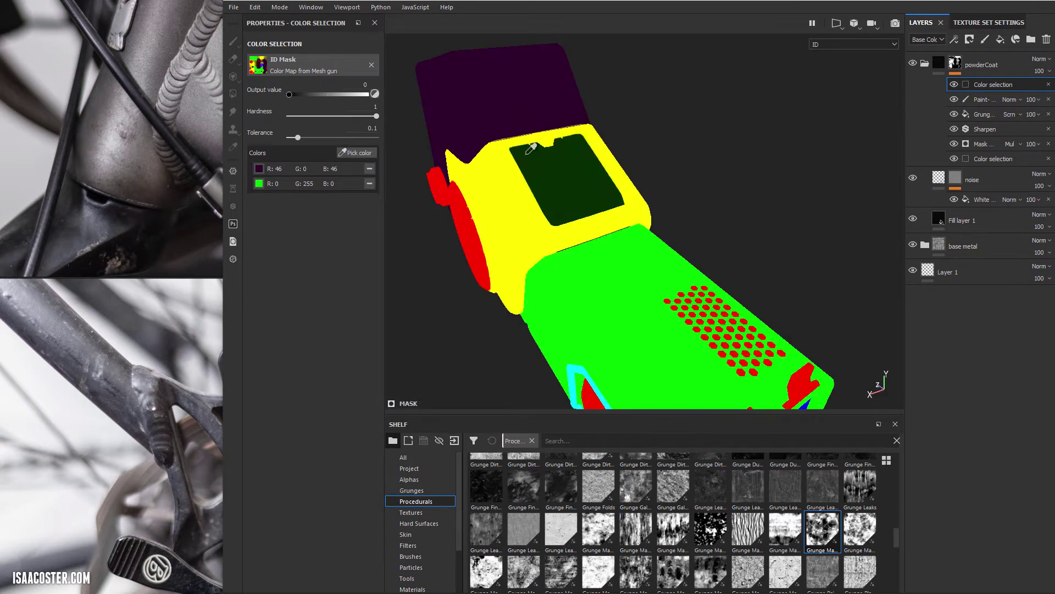
{"action": "left_click", "coordinate": [522, 190]}
{"action": "mouse_move", "coordinate": [523, 190]}
{"action": "left_mouse_down", "text": "alt"}
{"action": "mouse_move", "coordinate": [723, 185]}
{"action": "mouse_move", "coordinate": [515, 193]}
{"action": "left_mouse_up", "text": "alt"}
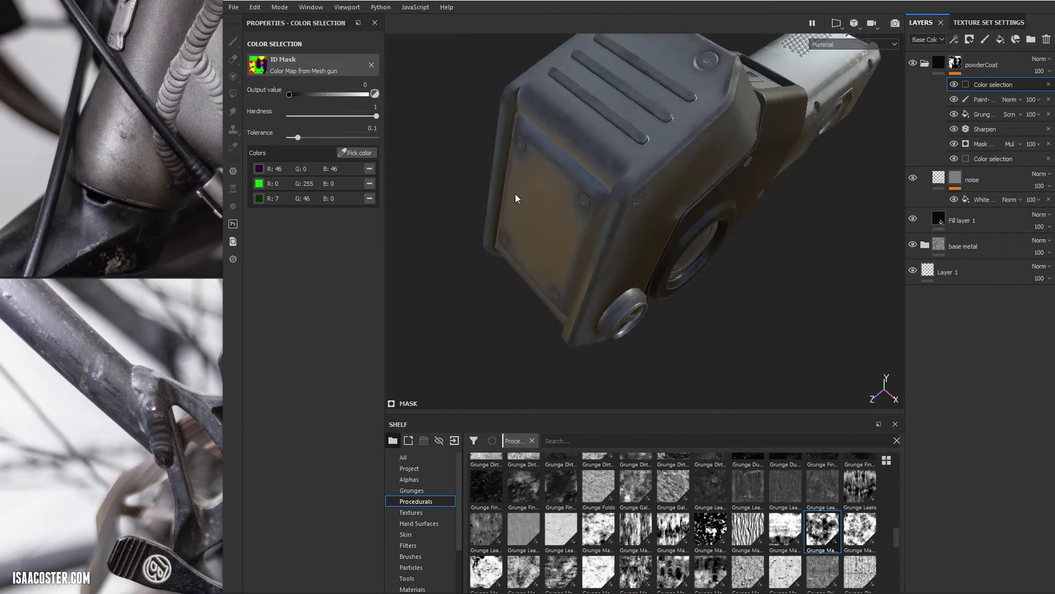
Step: Check the ID colors around the rear housing and inspect the part from several angles under rotated lighting
{"action": "left_click", "coordinate": [355, 154]}
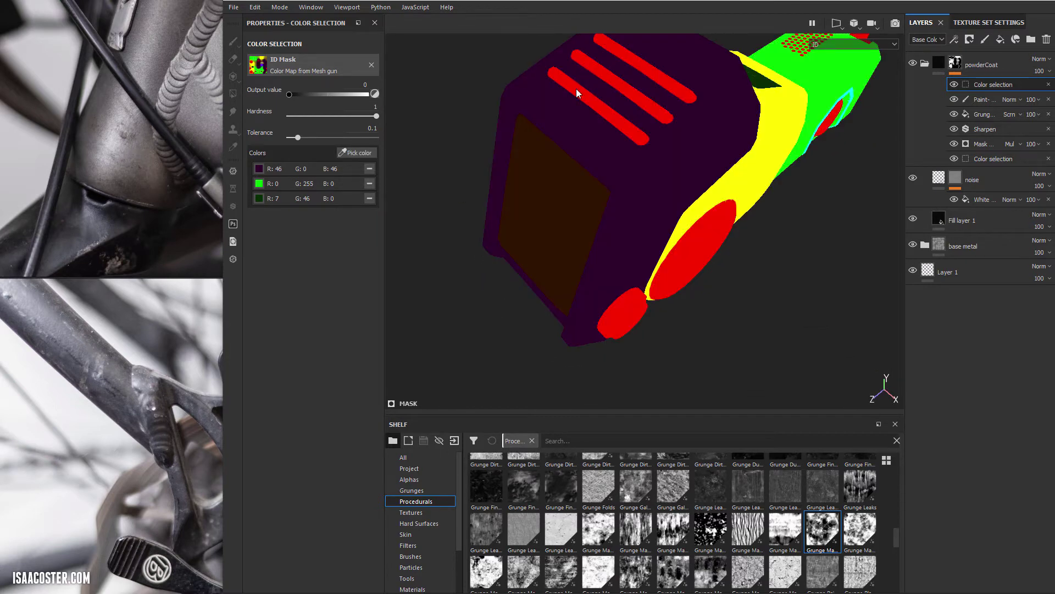
{"action": "left_click", "coordinate": [576, 88]}
{"action": "left_click_drag", "start_coordinate": [576, 88], "coordinate": [592, 103], "text": "alt"}
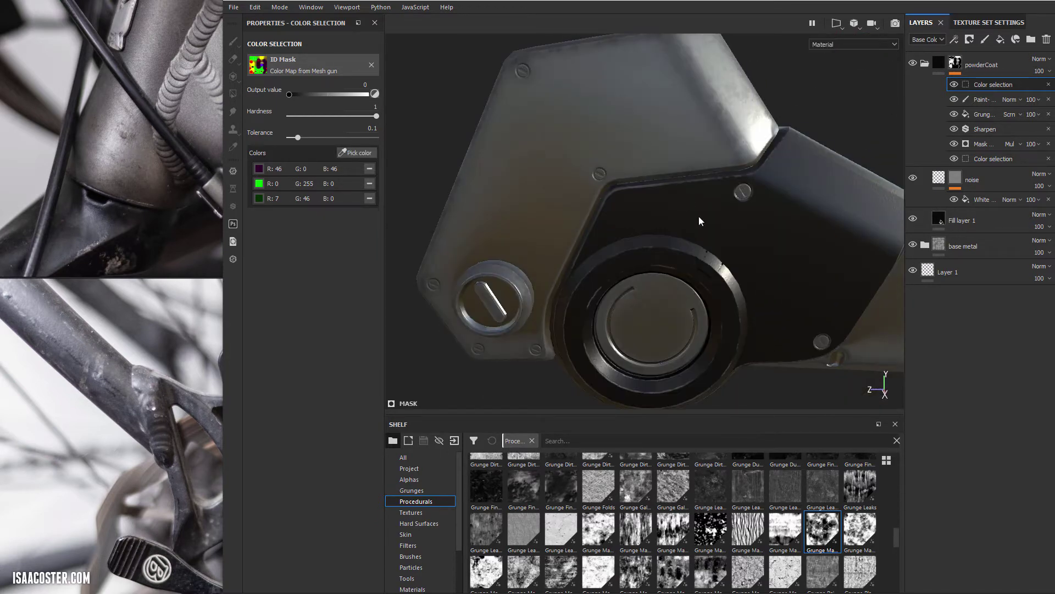
{"action": "right_click_drag", "start_coordinate": [699, 216], "coordinate": [610, 139], "text": "alt"}
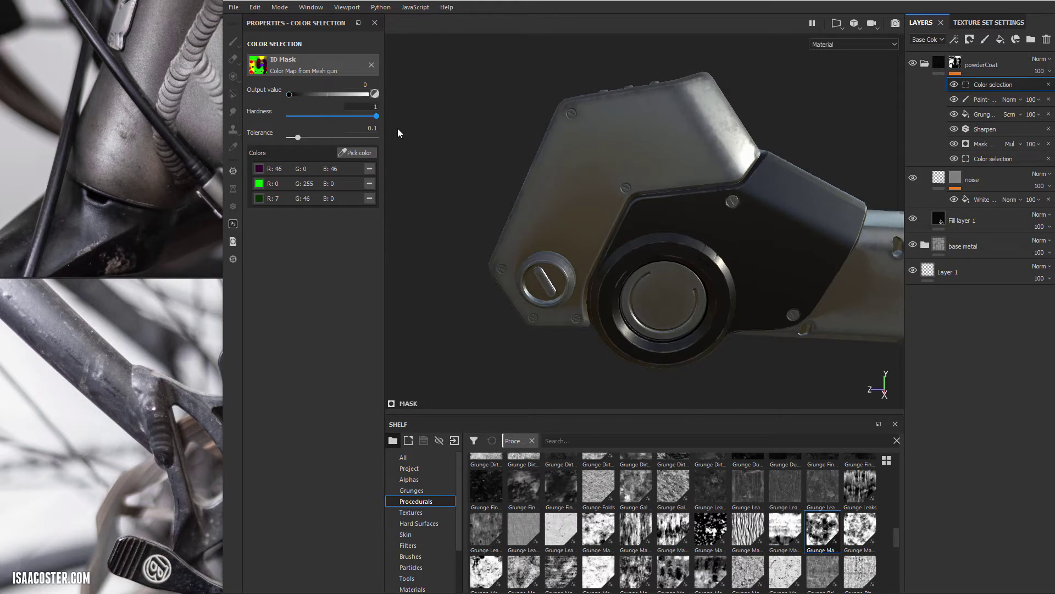
{"action": "left_click", "coordinate": [352, 154]}
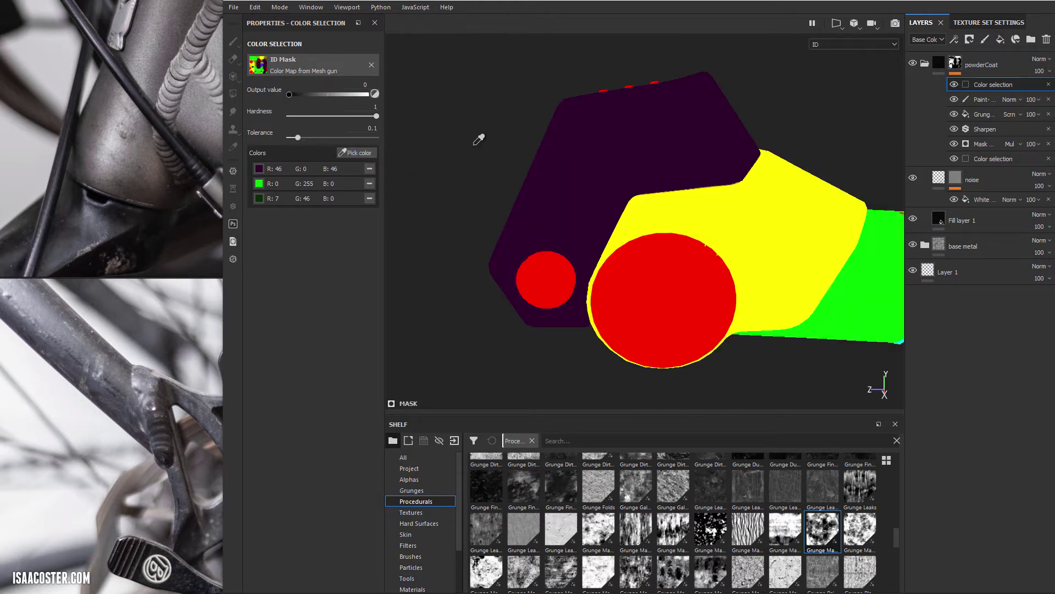
{"action": "key", "text": "m"}
{"action": "left_click_drag", "start_coordinate": [674, 282], "coordinate": [660, 255], "text": "alt"}
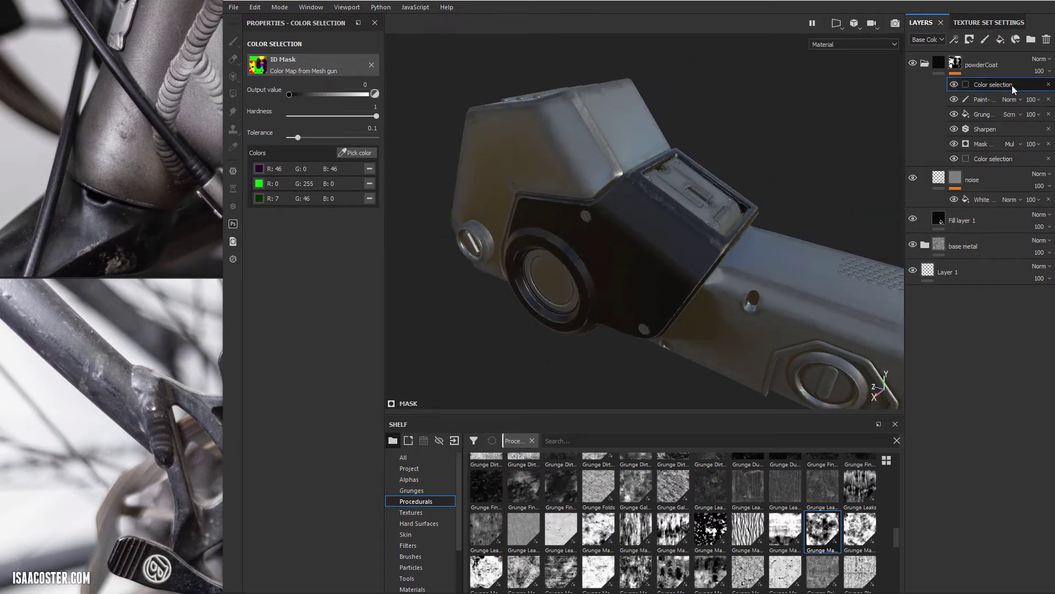
{"action": "left_click_drag", "start_coordinate": [796, 137], "coordinate": [694, 160], "text": "alt"}
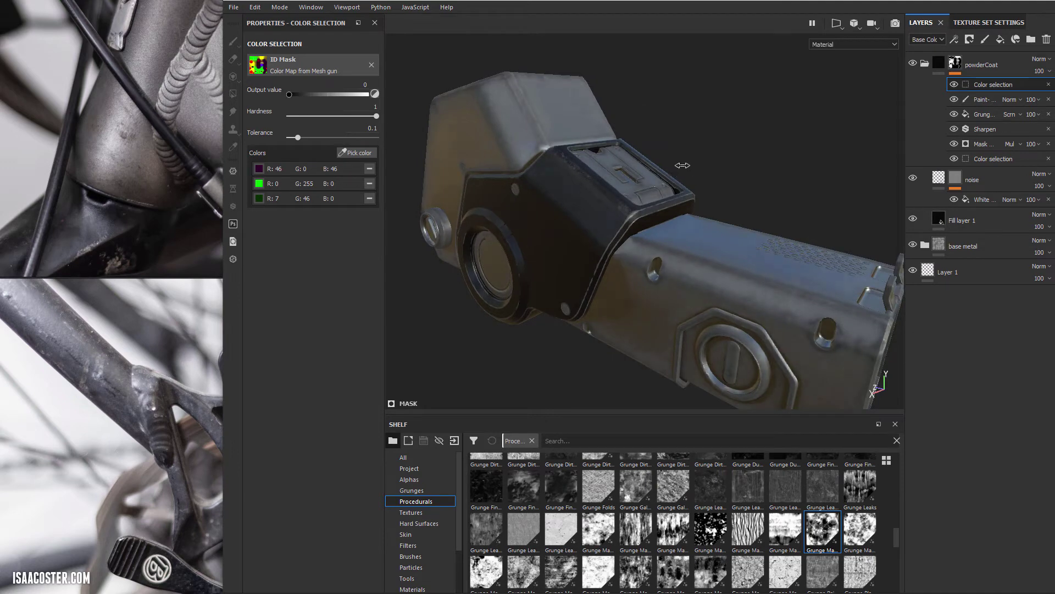
{"action": "right_click_drag", "start_coordinate": [683, 165], "coordinate": [663, 165], "text": "shift"}
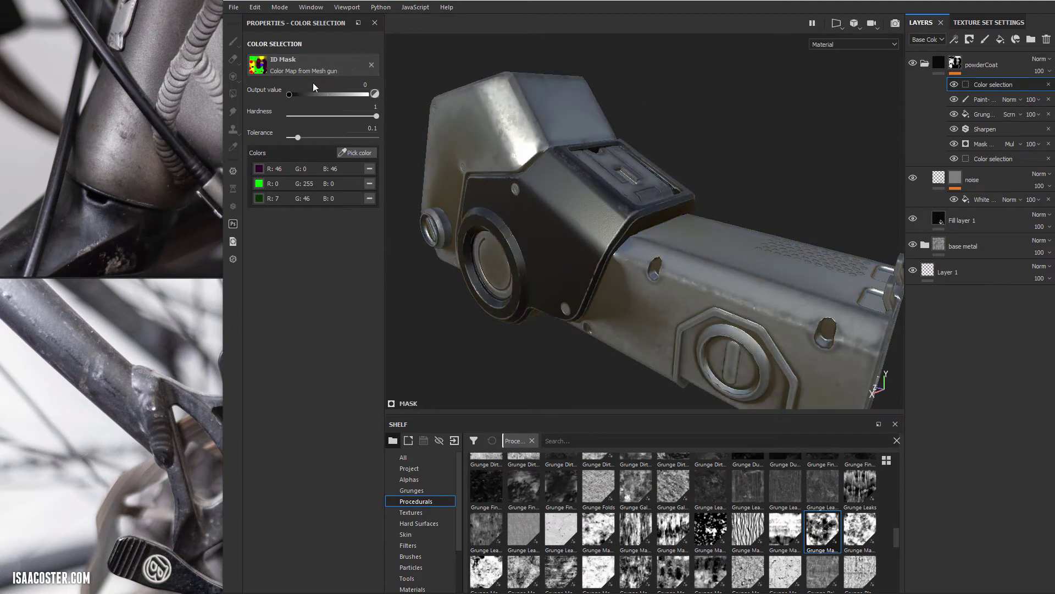
{"action": "mouse_move", "coordinate": [316, 93]}
{"action": "left_mouse_down"}
{"action": "mouse_move", "coordinate": [347, 93]}
{"action": "mouse_move", "coordinate": [299, 97]}
{"action": "left_mouse_up"}
Step: Add the blue and magenta ID colors on the muzzle's front face to the color selection
{"action": "left_click_drag", "start_coordinate": [467, 110], "coordinate": [424, 77], "text": "alt"}
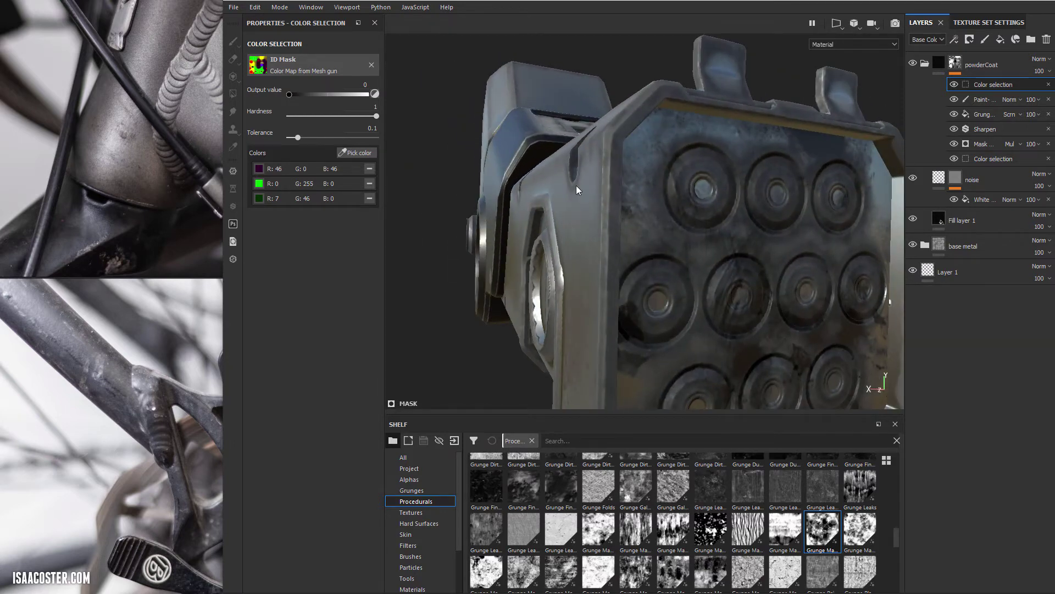
{"action": "left_click_drag", "start_coordinate": [576, 190], "coordinate": [716, 247], "text": "alt"}
{"action": "left_click", "coordinate": [354, 150]}
{"action": "left_click", "coordinate": [644, 190]}
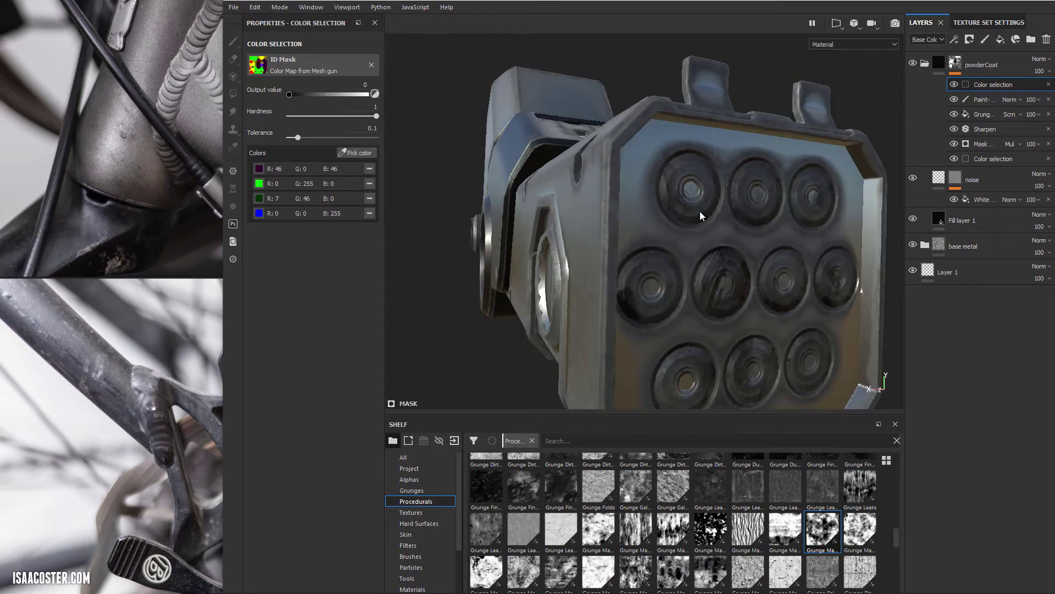
{"action": "scroll", "coordinate": [679, 183], "scroll_direction": "up", "scroll_amount": 3}
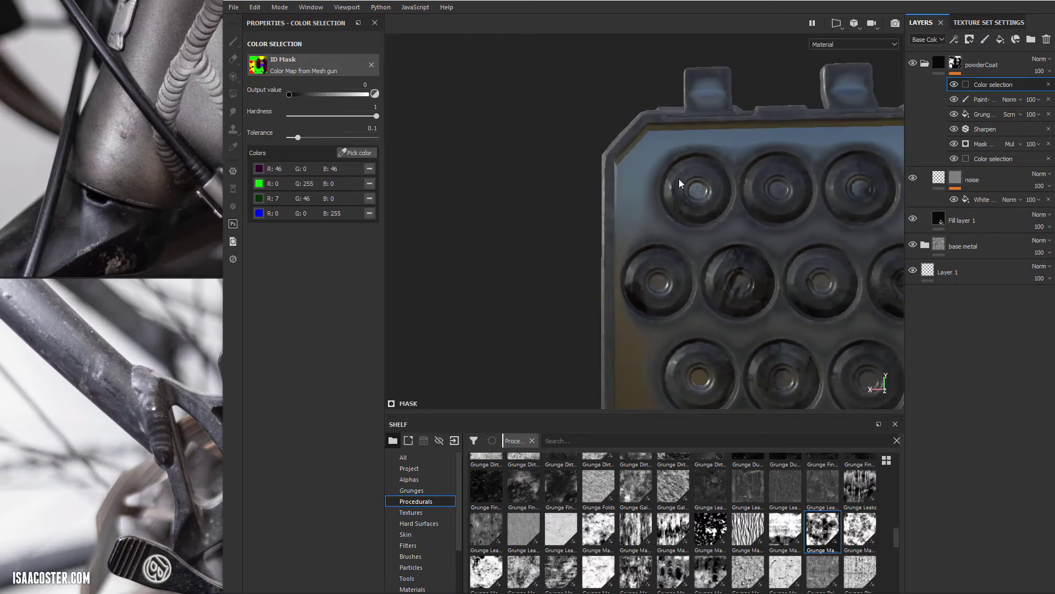
{"action": "left_click_drag", "start_coordinate": [676, 249], "coordinate": [415, 147], "text": "alt"}
{"action": "left_click", "coordinate": [357, 153]}
{"action": "left_click", "coordinate": [719, 180]}
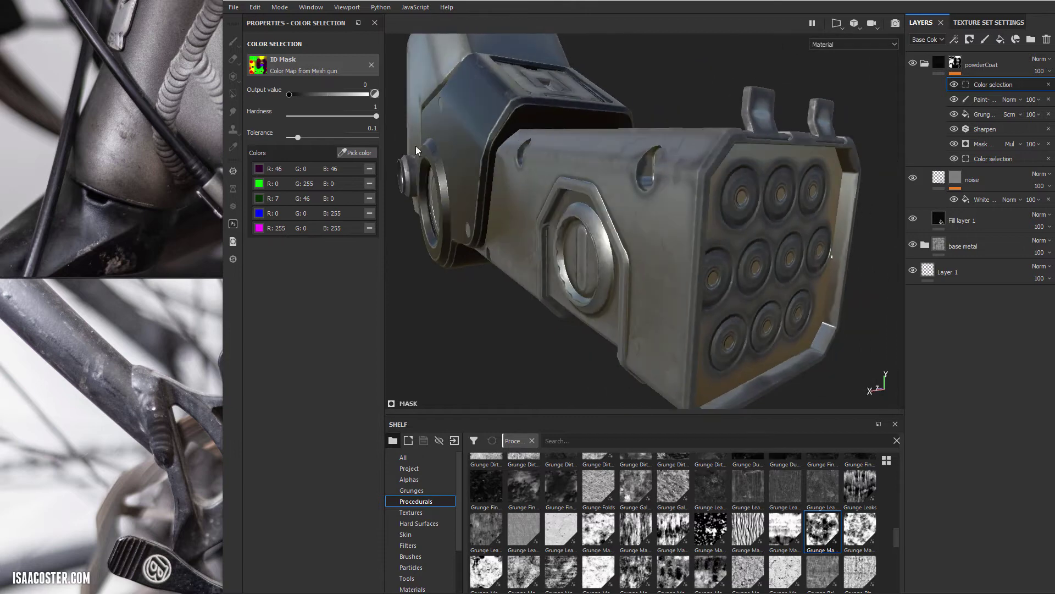
Step: Display the powderCoat mask on its own, examine the wear along the cover's edges, and return to the material view
{"action": "left_click_drag", "start_coordinate": [724, 225], "coordinate": [742, 157], "text": "alt"}
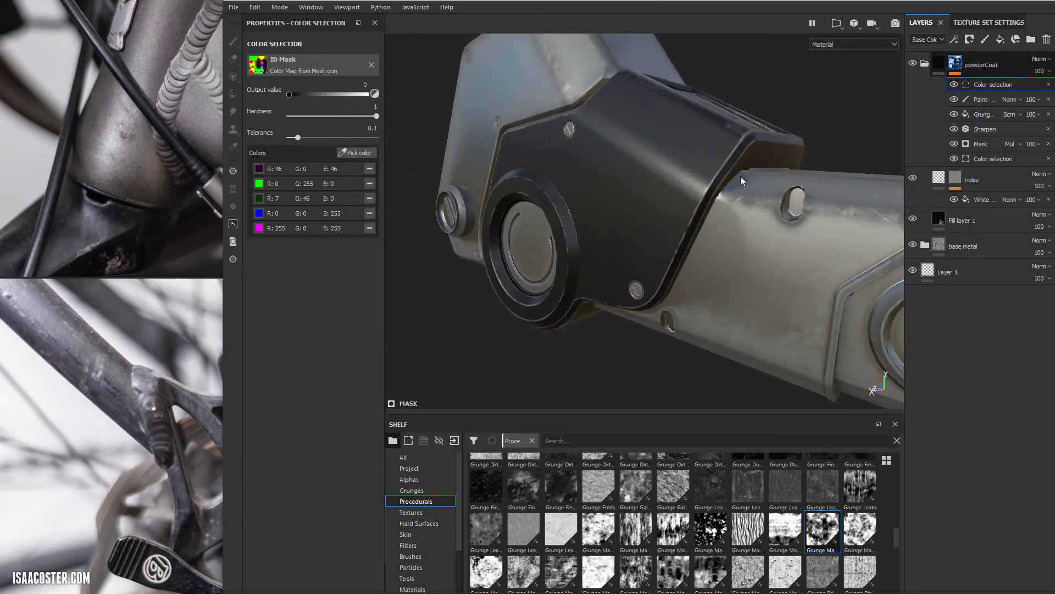
{"action": "left_click", "coordinate": [955, 62], "text": "alt"}
{"action": "mouse_move", "coordinate": [880, 99]}
{"action": "left_mouse_down", "text": "alt"}
{"action": "mouse_move", "coordinate": [686, 144]}
{"action": "mouse_move", "coordinate": [686, 180]}
{"action": "mouse_move", "coordinate": [650, 203]}
{"action": "mouse_move", "coordinate": [579, 160]}
{"action": "mouse_move", "coordinate": [641, 160]}
{"action": "mouse_move", "coordinate": [706, 107]}
{"action": "left_mouse_up", "text": "alt"}
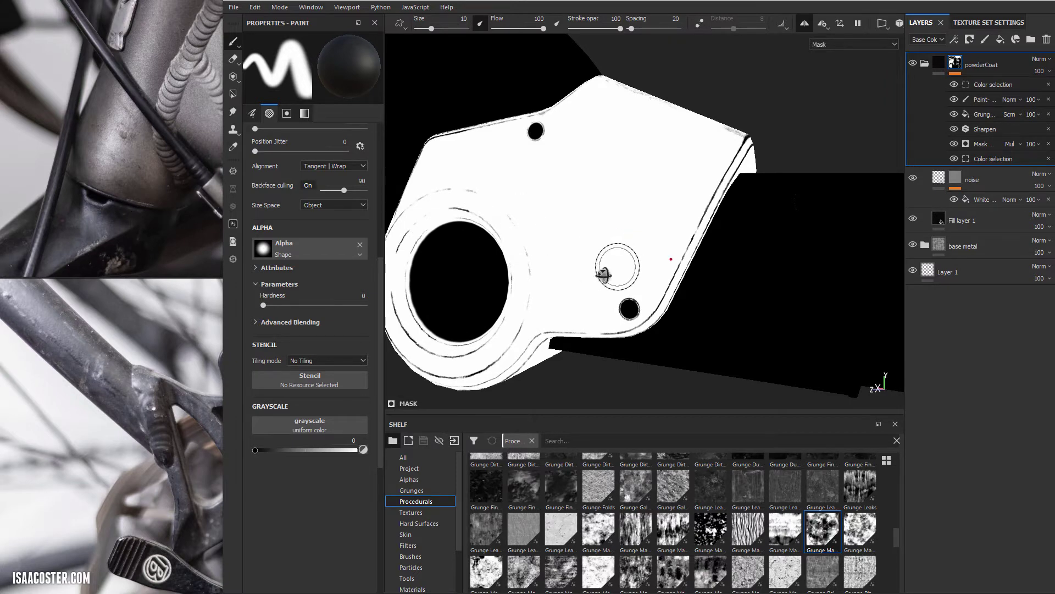
{"action": "left_click_drag", "start_coordinate": [617, 266], "coordinate": [550, 225], "text": "alt"}
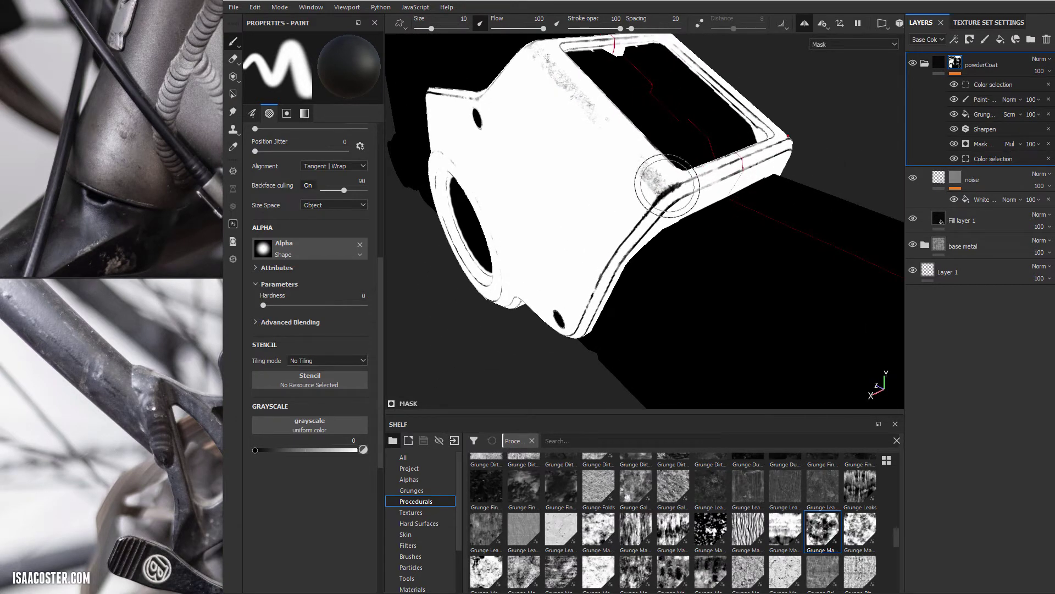
{"action": "key", "text": "m"}
{"action": "left_click_drag", "start_coordinate": [712, 225], "coordinate": [709, 184], "text": "alt"}
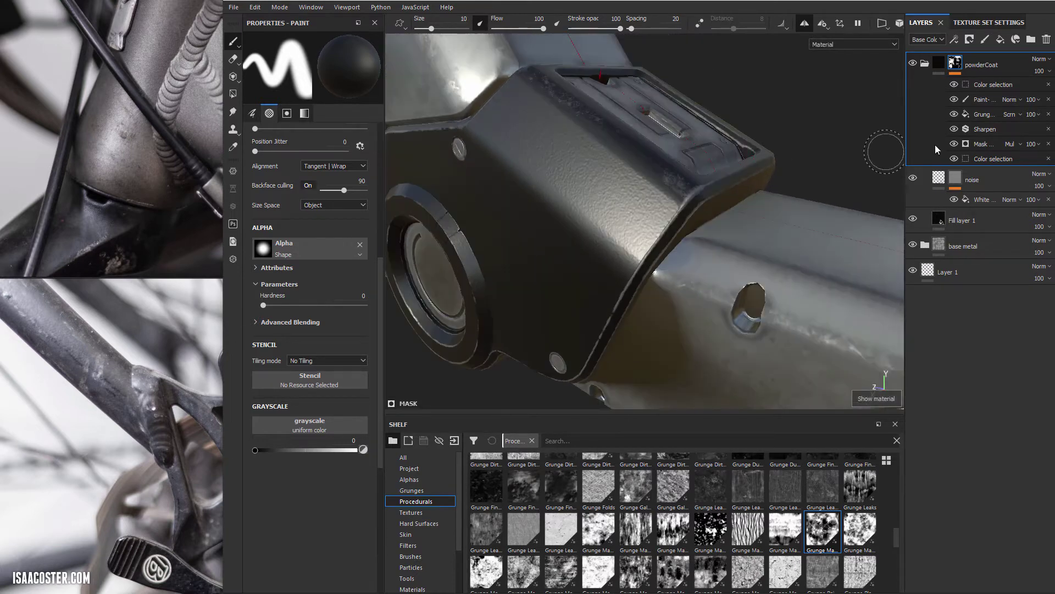
Step: Add a paint effect above the new color selection in the powderCoat mask and rename it "Paint -brush"
{"action": "left_click", "coordinate": [992, 97]}
{"action": "left_click", "coordinate": [992, 85]}
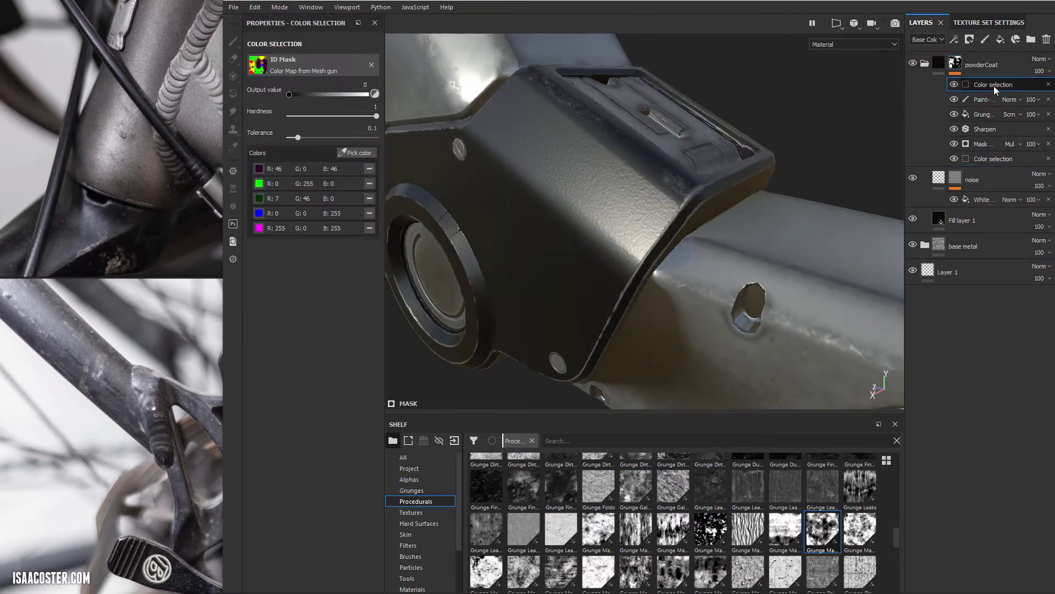
{"action": "left_click_drag", "start_coordinate": [769, 140], "coordinate": [824, 121], "text": "alt"}
{"action": "right_click", "coordinate": [994, 84]}
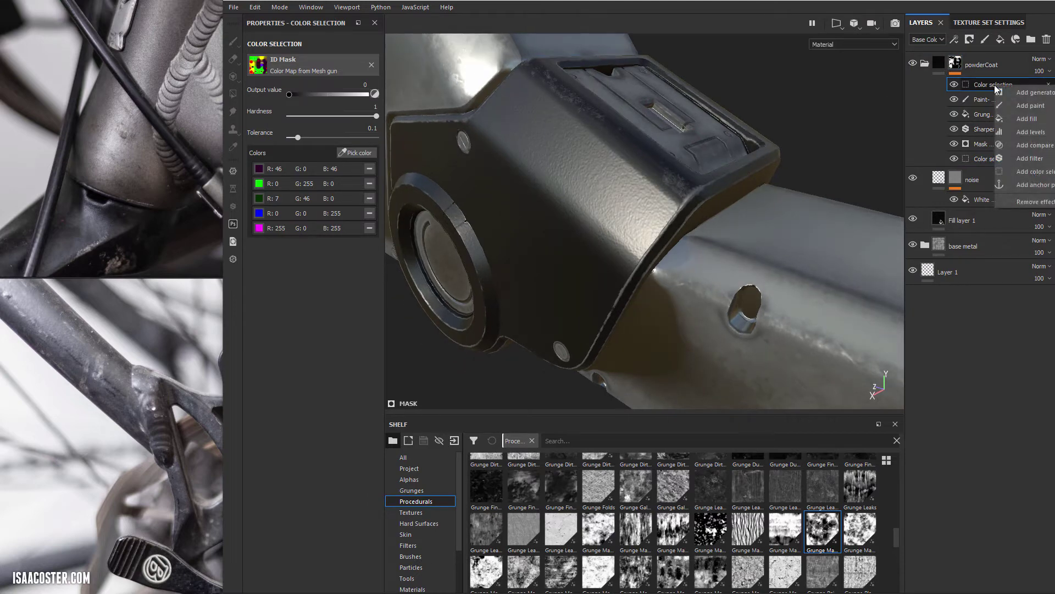
{"action": "left_click", "coordinate": [1007, 93]}
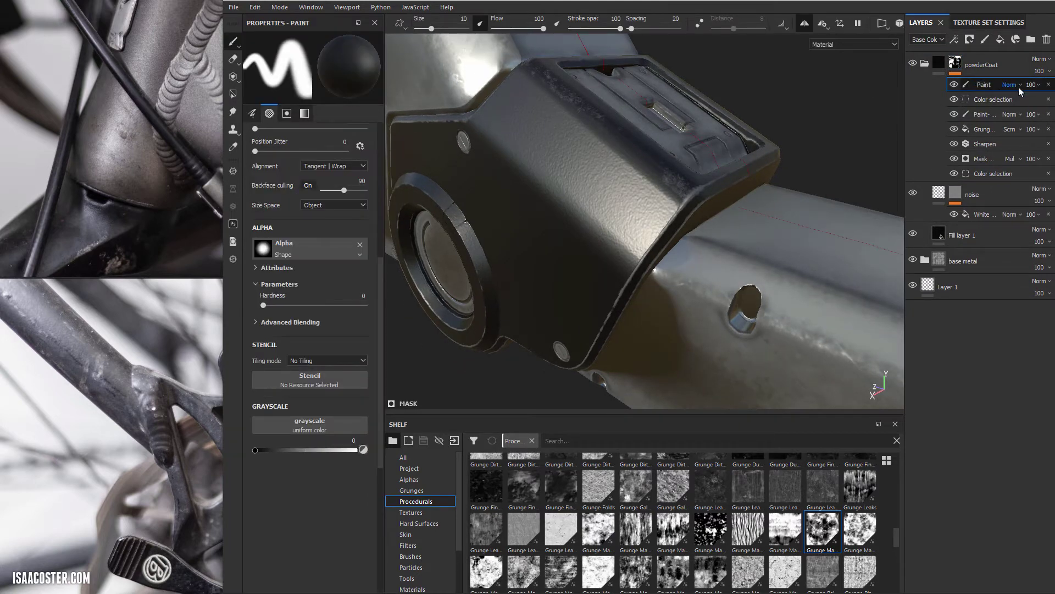
{"action": "type", "text": "- add"}
{"action": "key", "text": "Return"}
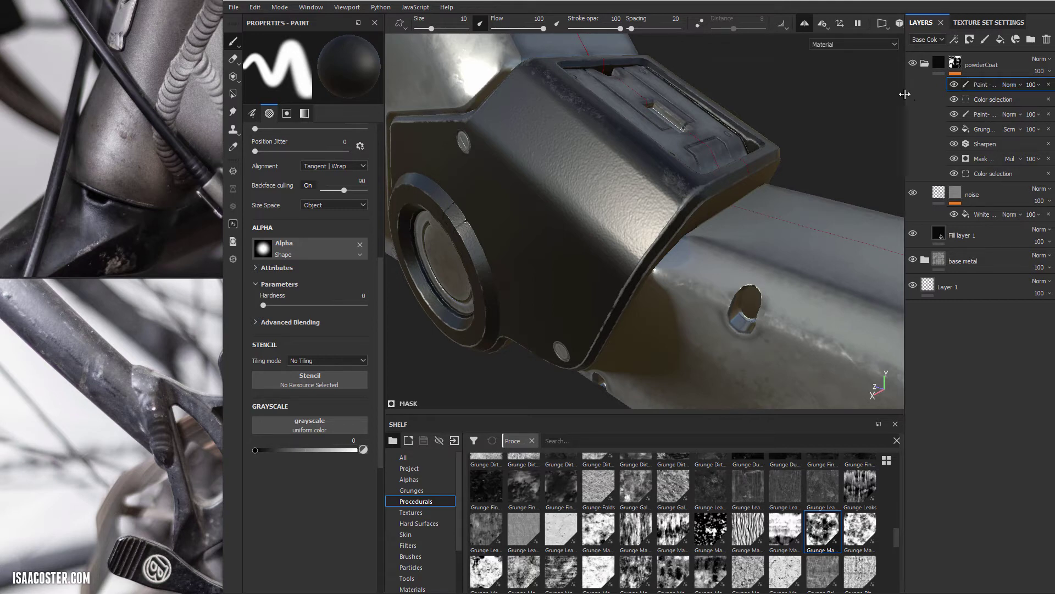
Step: Widen the layer stack and load the hatching brush with the Hatched_01 alpha from the brush library for the "Paint -brush" effect
{"action": "left_click_drag", "start_coordinate": [871, 92], "coordinate": [869, 91]}
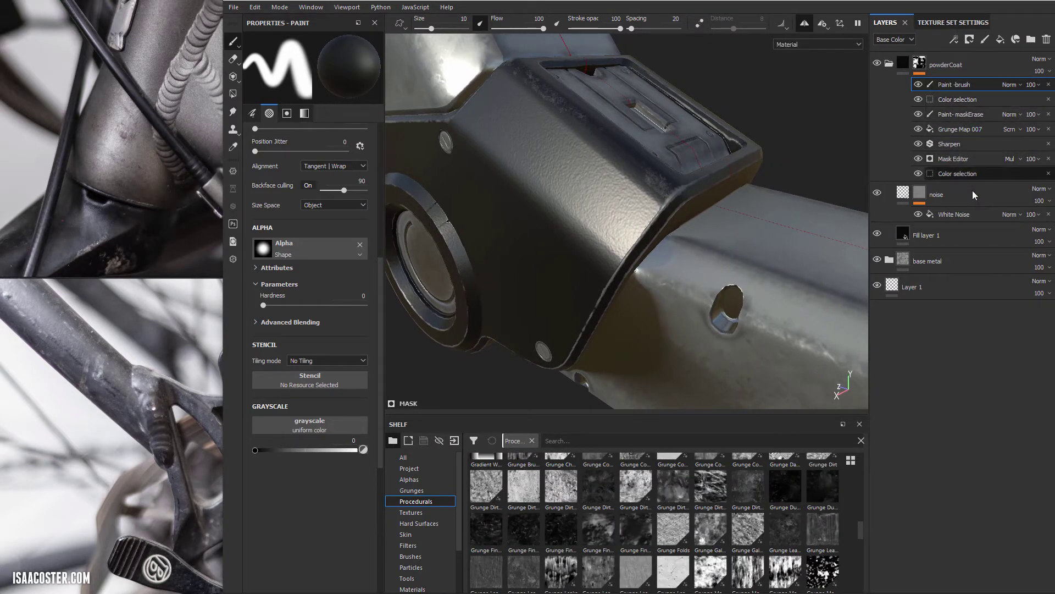
{"action": "left_click", "coordinate": [919, 85]}
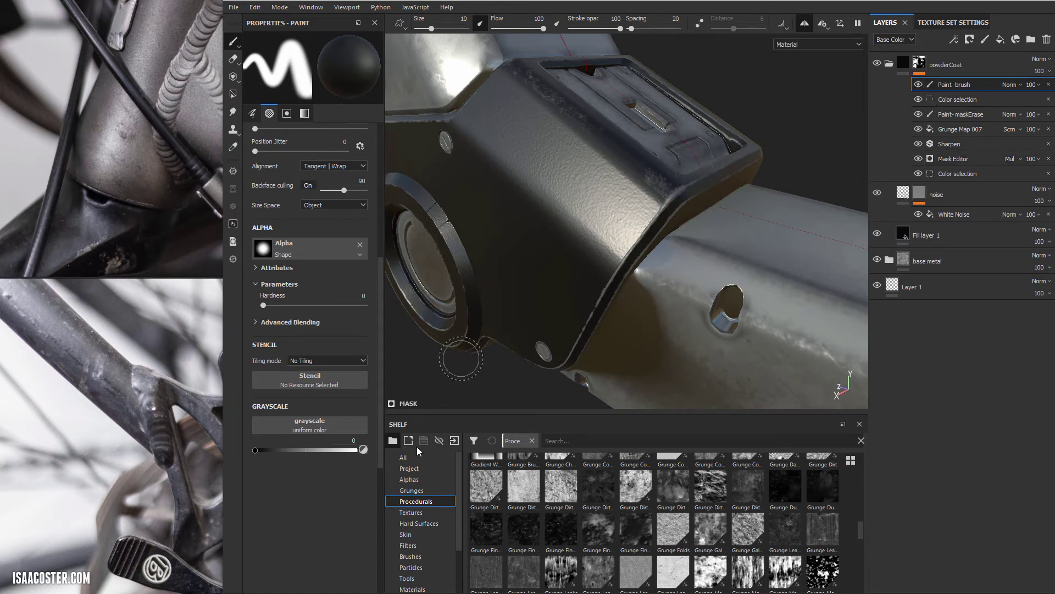
{"action": "left_click", "coordinate": [412, 556]}
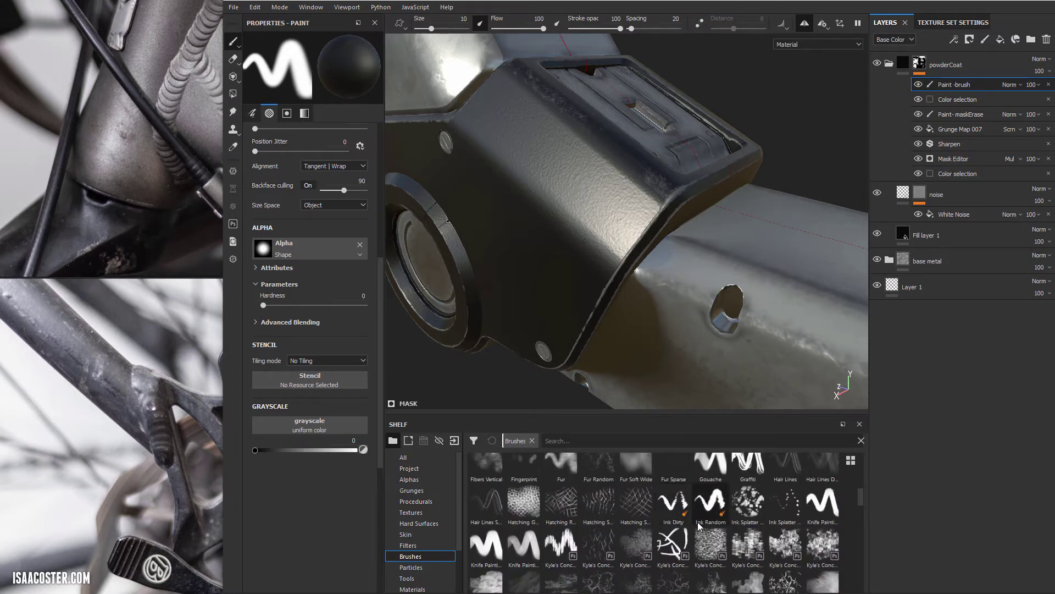
{"action": "scroll", "coordinate": [671, 528], "scroll_direction": "down", "scroll_amount": 5}
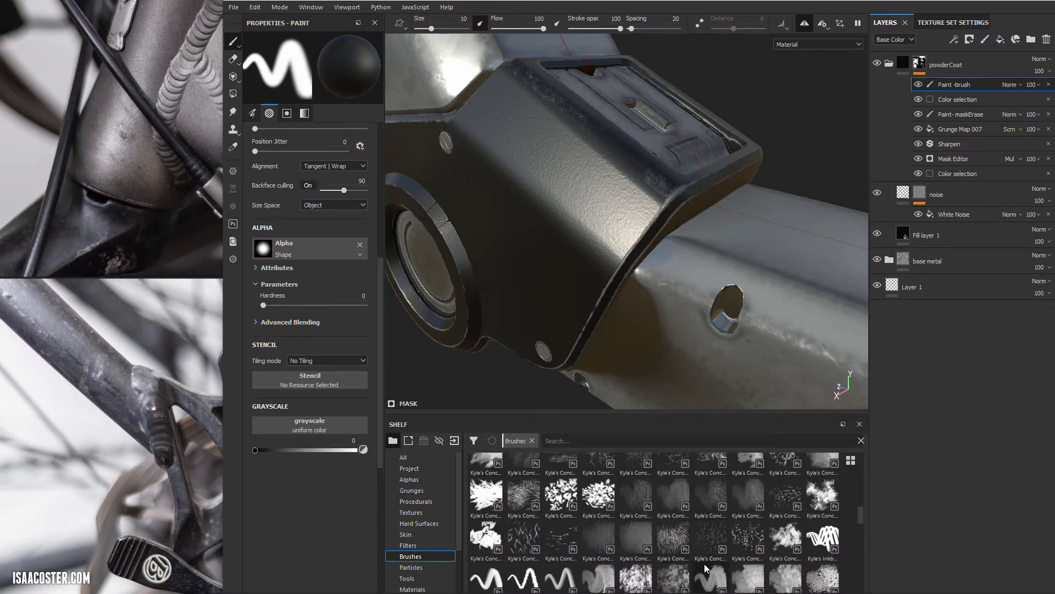
{"action": "scroll", "coordinate": [706, 568], "scroll_direction": "down", "scroll_amount": 3}
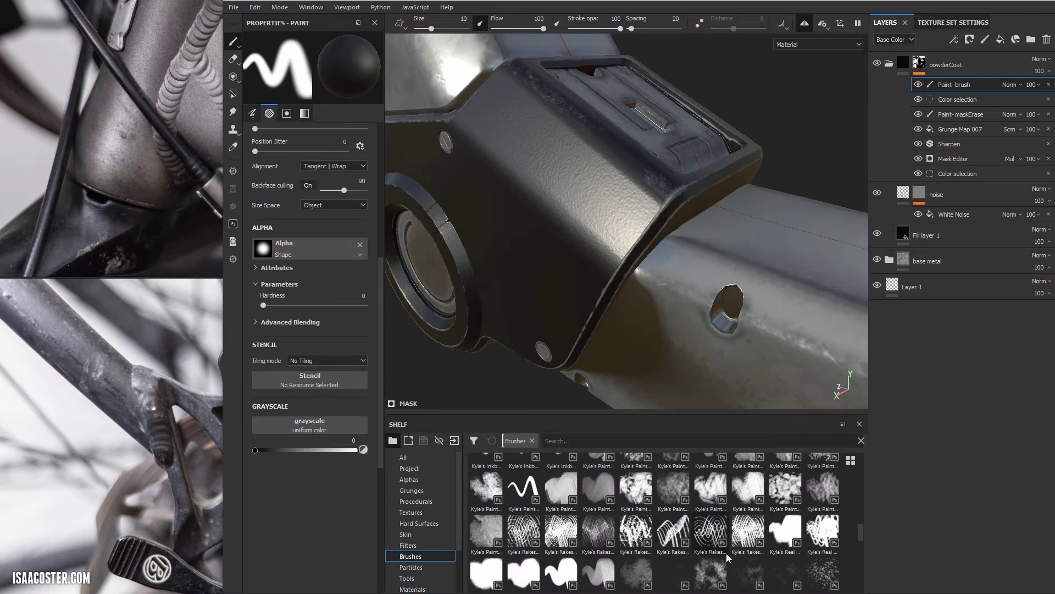
{"action": "scroll", "coordinate": [729, 557], "scroll_direction": "down", "scroll_amount": 3}
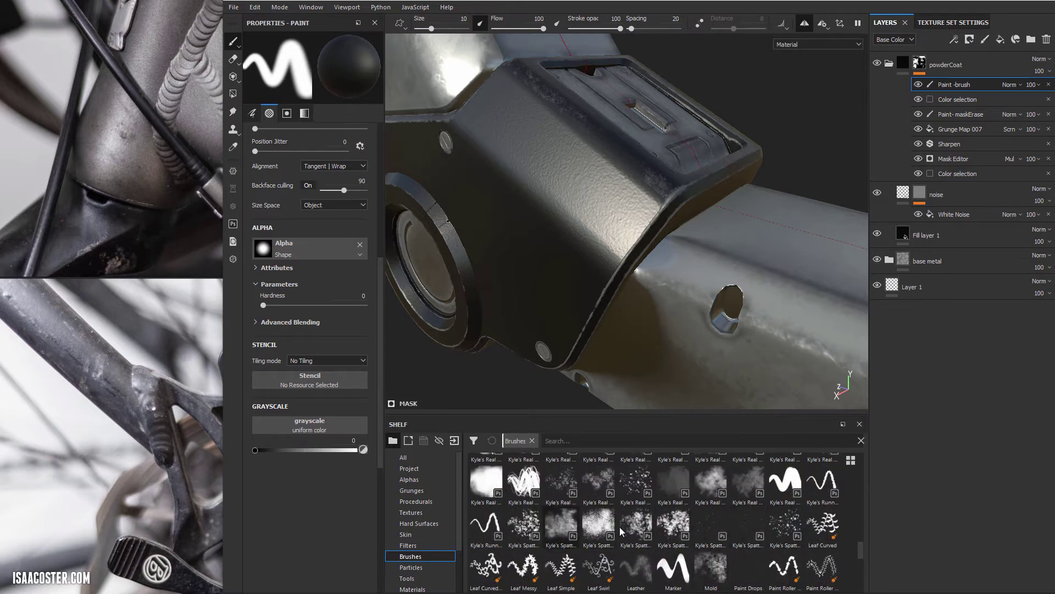
{"action": "mouse_move", "coordinate": [858, 547]}
{"action": "left_mouse_down"}
{"action": "mouse_move", "coordinate": [862, 578]}
{"action": "mouse_move", "coordinate": [866, 517]}
{"action": "left_mouse_up"}
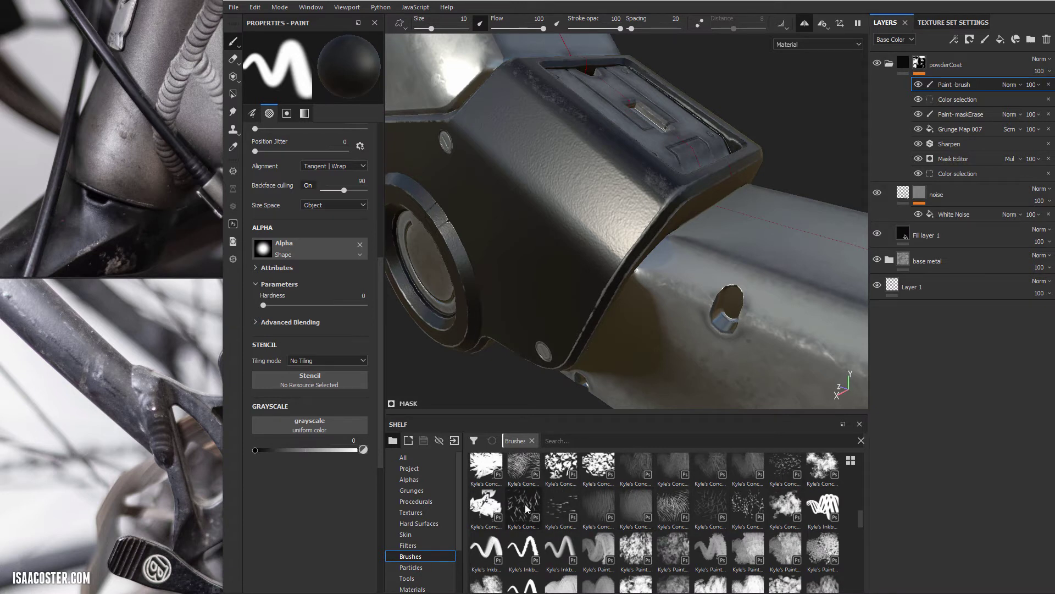
{"action": "left_click", "coordinate": [674, 506]}
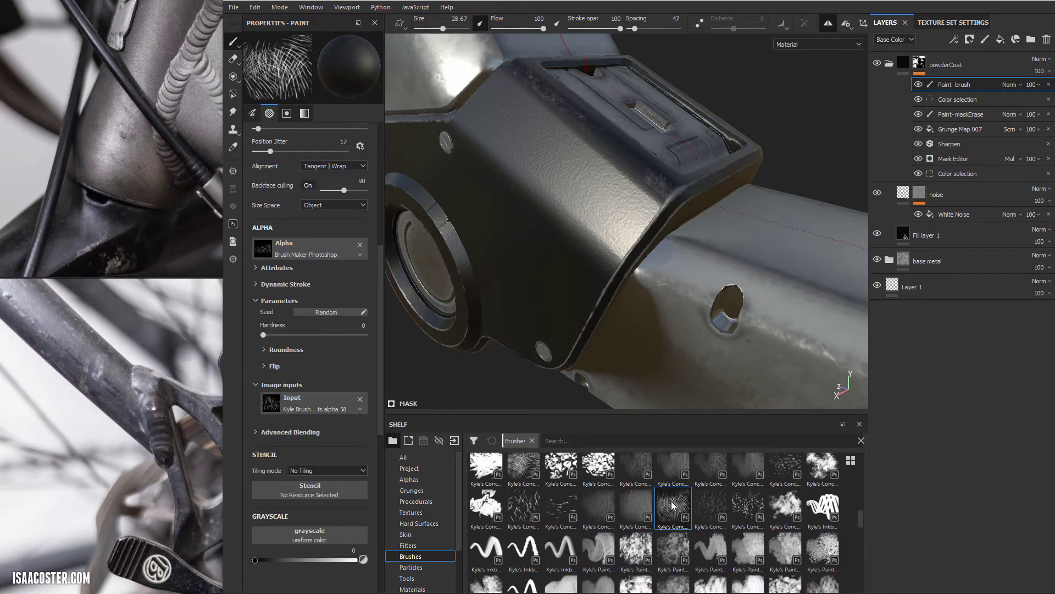
{"action": "left_click_drag", "start_coordinate": [859, 519], "coordinate": [858, 499]}
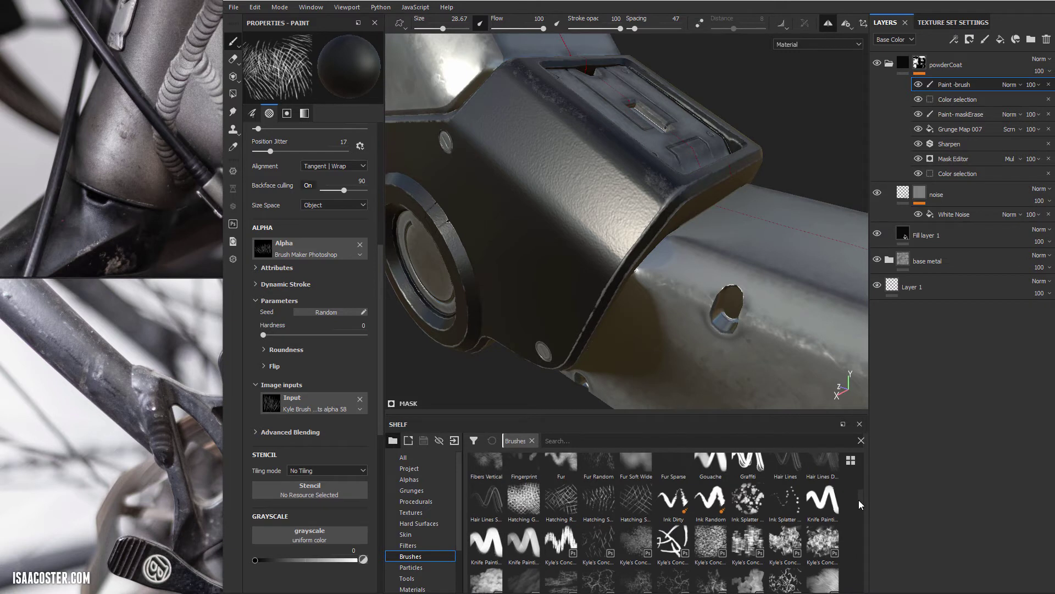
{"action": "left_click", "coordinate": [561, 511]}
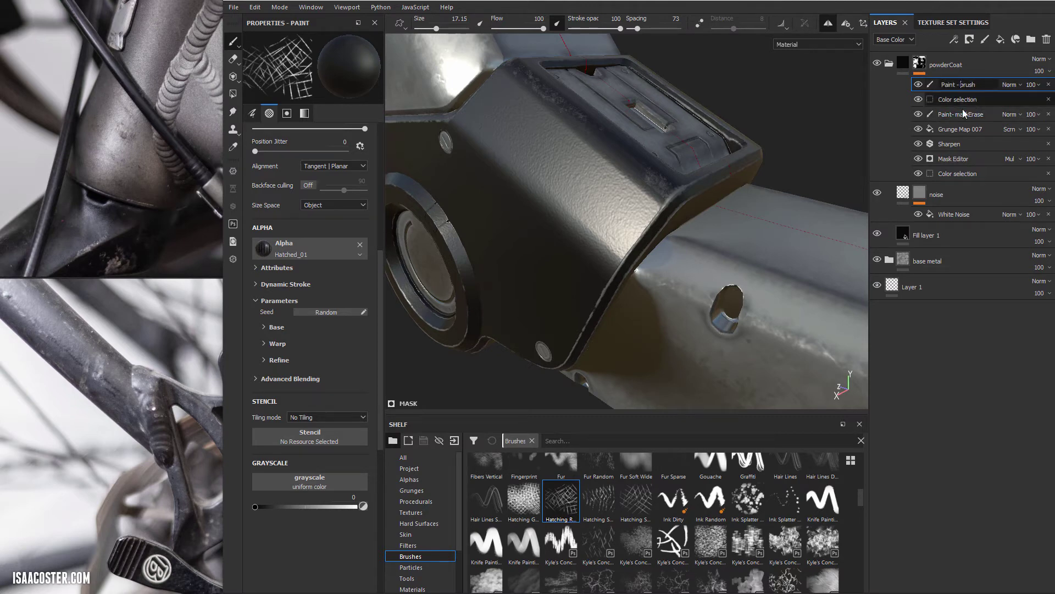
Step: Reduce the hatching brush's size to 3.52 to suit the corner of the coated cover
{"action": "left_click_drag", "start_coordinate": [795, 144], "coordinate": [791, 163], "text": "alt"}
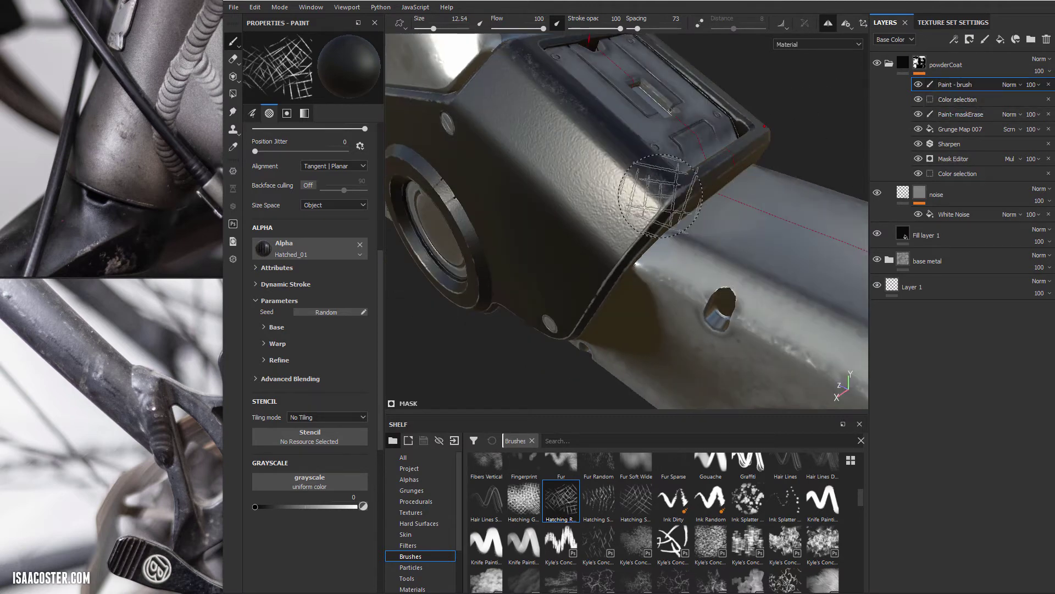
{"action": "right_click_drag", "start_coordinate": [655, 199], "coordinate": [629, 206], "text": "ctrl"}
{"action": "left_click_drag", "start_coordinate": [636, 209], "coordinate": [593, 220], "text": "alt"}
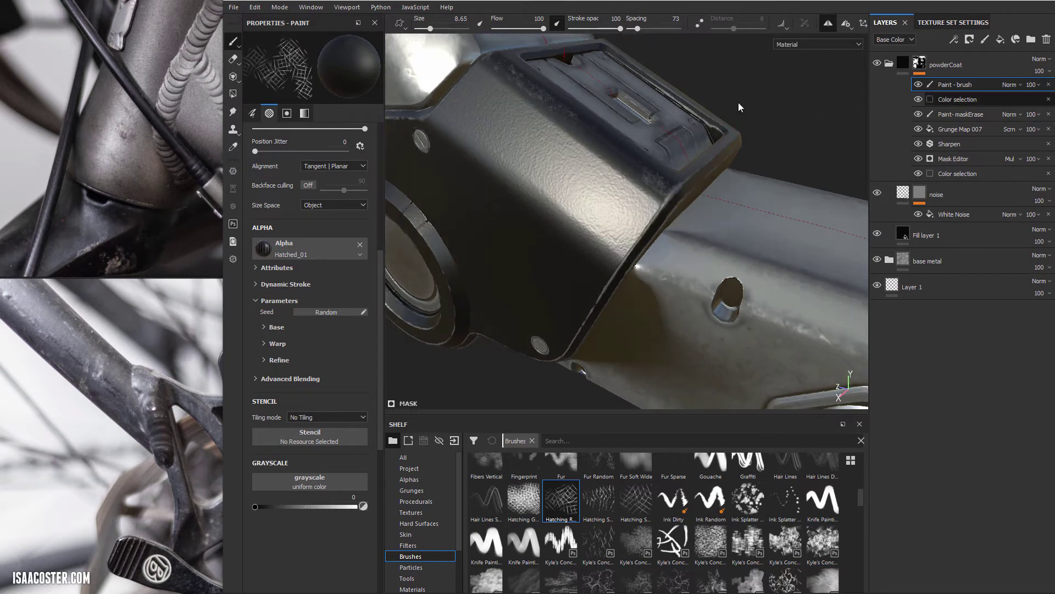
{"action": "scroll", "coordinate": [330, 385], "scroll_direction": "down", "scroll_amount": 1}
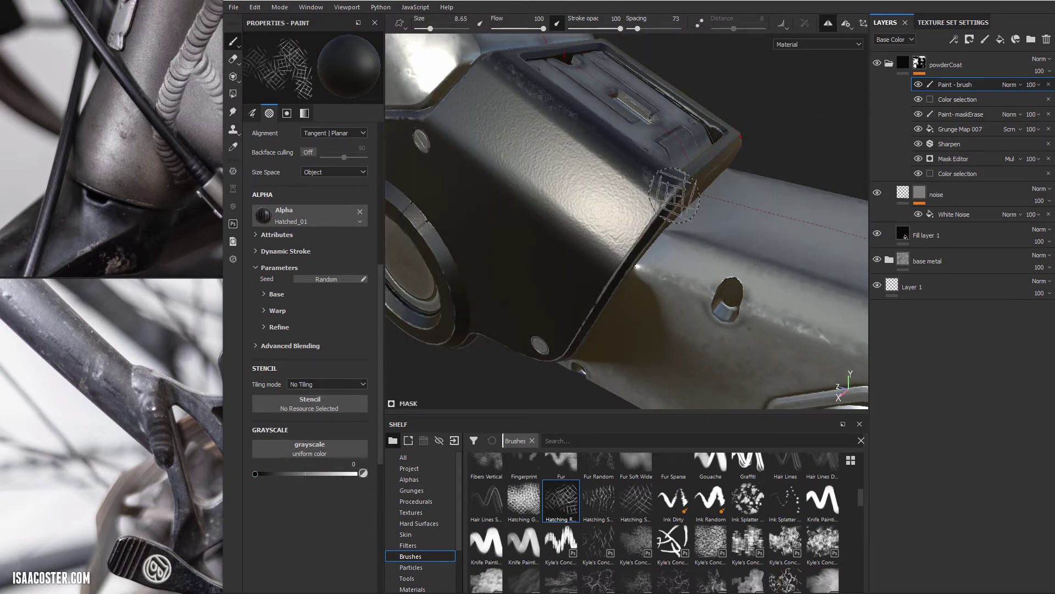
{"action": "right_click_drag", "start_coordinate": [673, 195], "coordinate": [664, 194], "text": "ctrl"}
{"action": "left_click_drag", "start_coordinate": [664, 194], "coordinate": [662, 178], "text": "alt"}
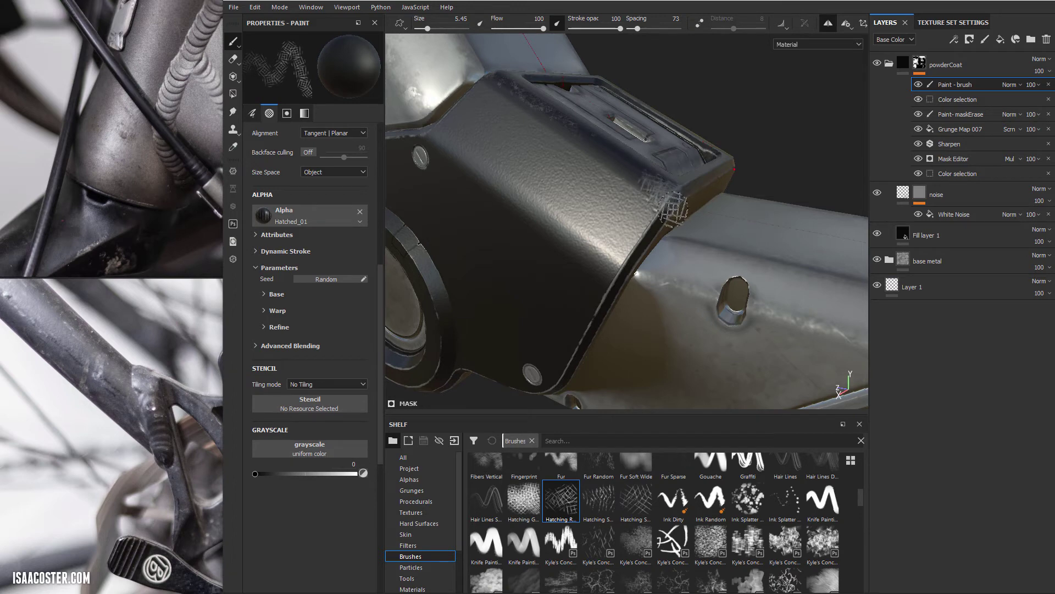
{"action": "left_click_drag", "start_coordinate": [673, 207], "coordinate": [693, 231], "text": "alt"}
{"action": "right_click_drag", "start_coordinate": [692, 231], "coordinate": [682, 230], "text": "ctrl"}
{"action": "mouse_move", "coordinate": [682, 231]}
{"action": "left_mouse_down", "text": "alt"}
{"action": "mouse_move", "coordinate": [602, 255]}
{"action": "mouse_move", "coordinate": [665, 233]}
{"action": "left_mouse_up", "text": "alt"}
{"action": "right_click_drag", "start_coordinate": [764, 216], "coordinate": [749, 216], "text": "ctrl"}
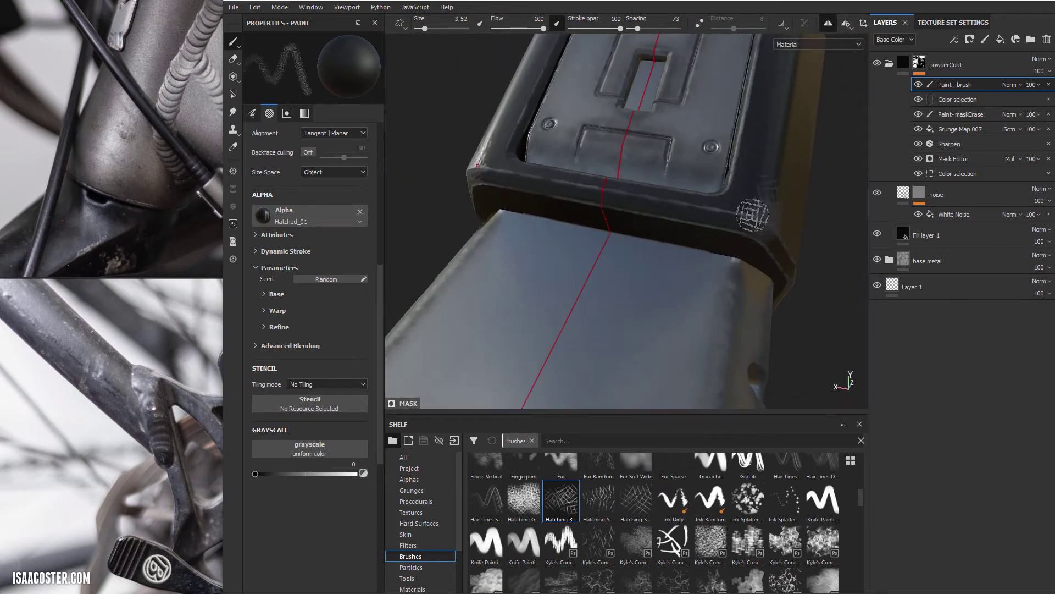
Step: Try hatched wear strokes on the corner of the coated cover and inspect them from both sides
{"action": "left_click_drag", "start_coordinate": [716, 269], "coordinate": [746, 192], "text": "alt"}
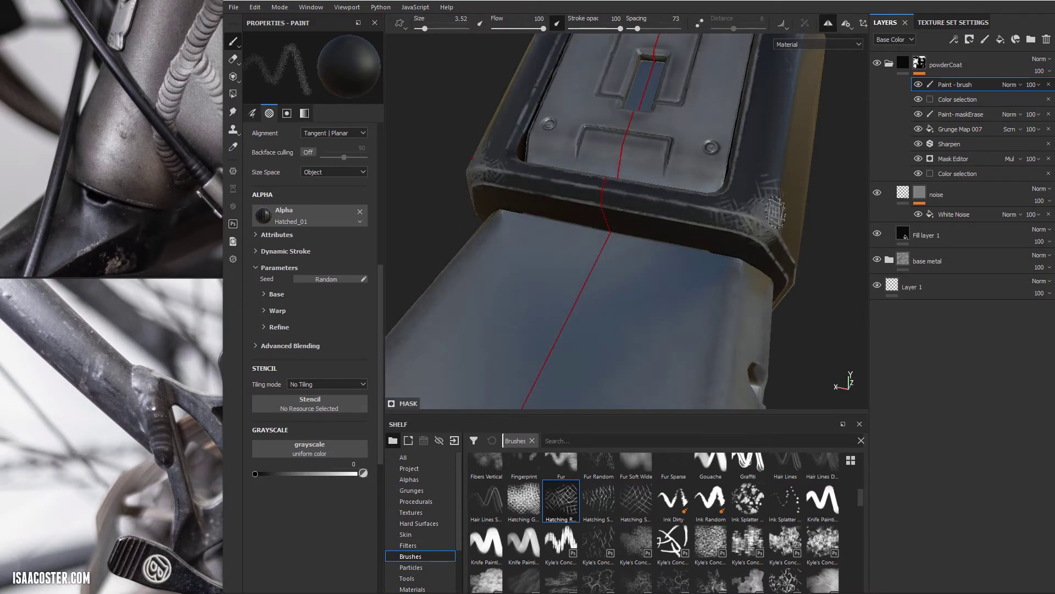
{"action": "left_click_drag", "start_coordinate": [680, 201], "coordinate": [715, 204], "text": "alt"}
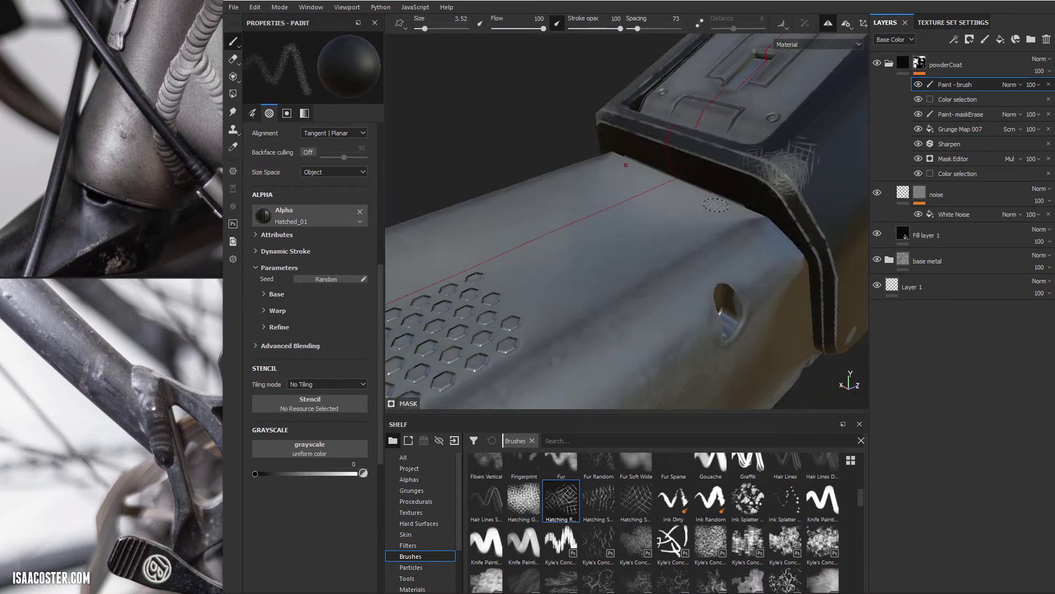
{"action": "mouse_move", "coordinate": [587, 240]}
{"action": "left_mouse_down", "text": "alt"}
{"action": "mouse_move", "coordinate": [639, 242]}
{"action": "mouse_move", "coordinate": [614, 219]}
{"action": "mouse_move", "coordinate": [656, 258]}
{"action": "left_mouse_up", "text": "alt"}
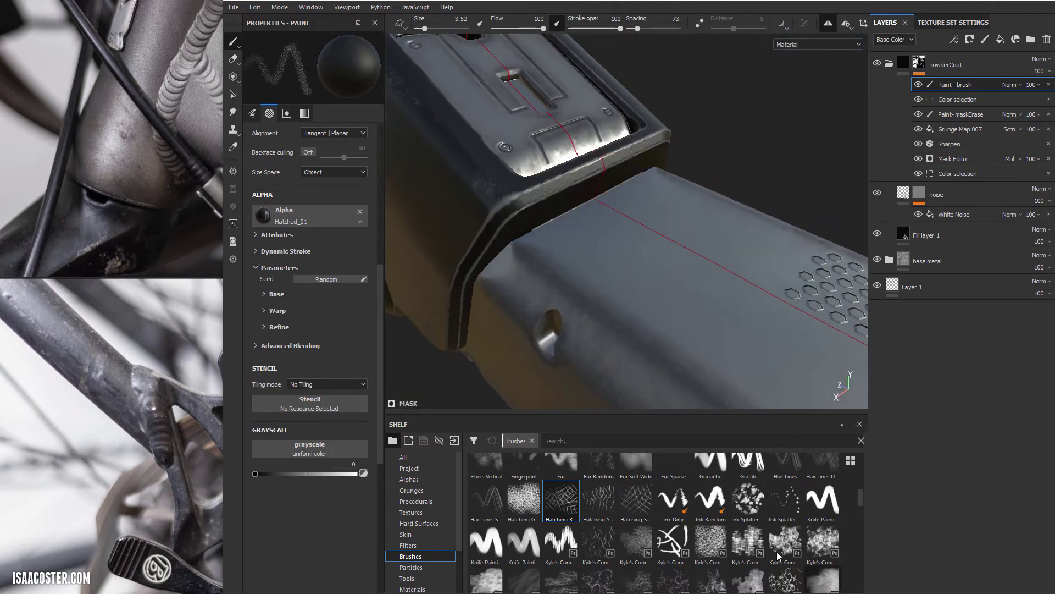
Step: Examine the coated cover from several angles and compare its surface with the worn bicycle reference photos
{"action": "left_click_drag", "start_coordinate": [858, 500], "coordinate": [861, 477]}
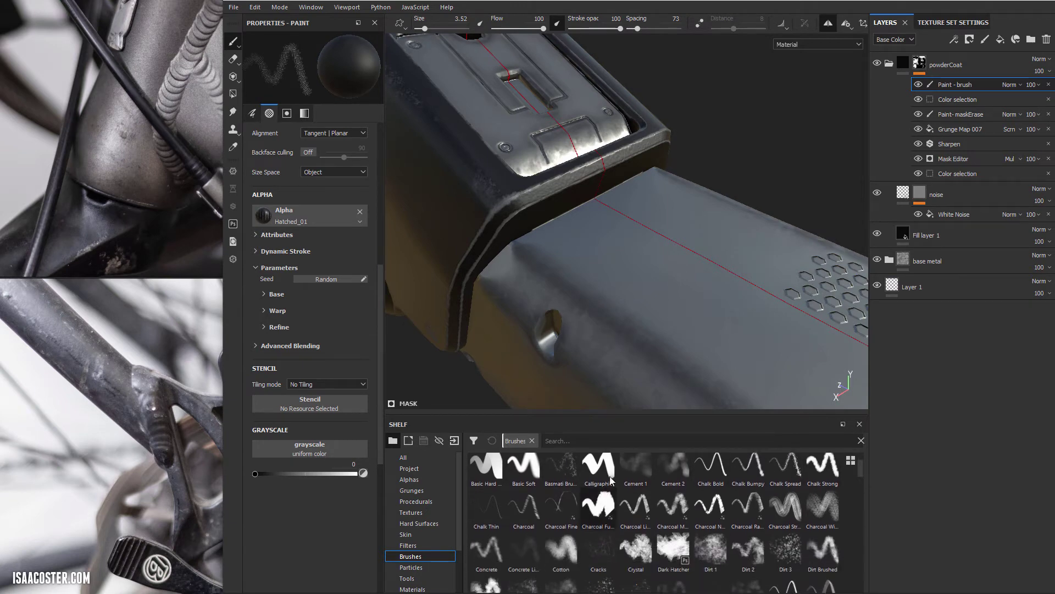
{"action": "mouse_move", "coordinate": [544, 352]}
{"action": "left_mouse_down", "text": "alt"}
{"action": "mouse_move", "coordinate": [537, 291]}
{"action": "mouse_move", "coordinate": [675, 273]}
{"action": "mouse_move", "coordinate": [617, 296]}
{"action": "mouse_move", "coordinate": [565, 243]}
{"action": "left_mouse_up", "text": "alt"}
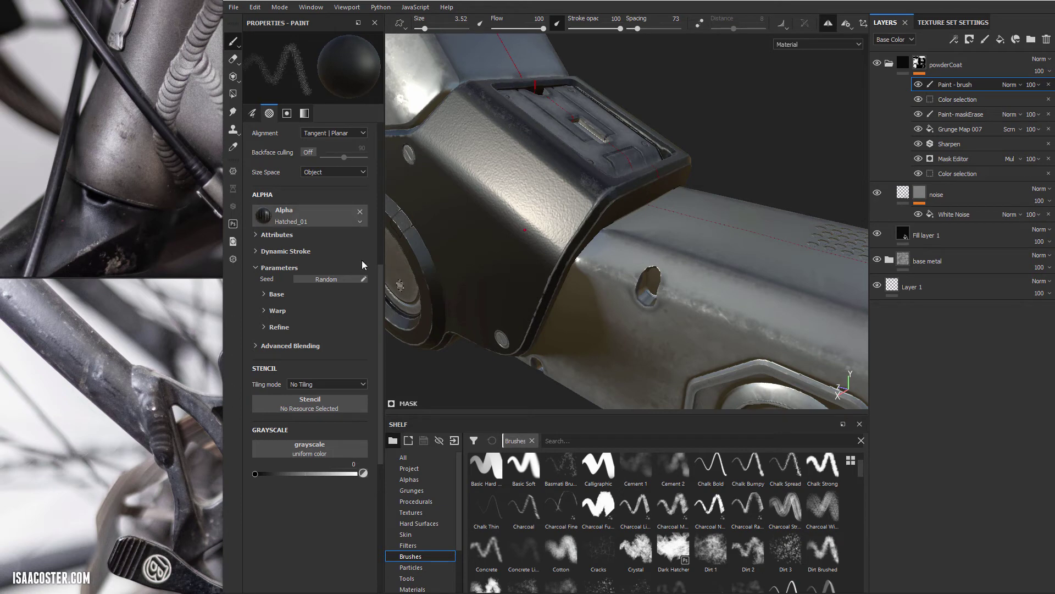
{"action": "left_click_drag", "start_coordinate": [529, 243], "coordinate": [573, 218], "text": "alt"}
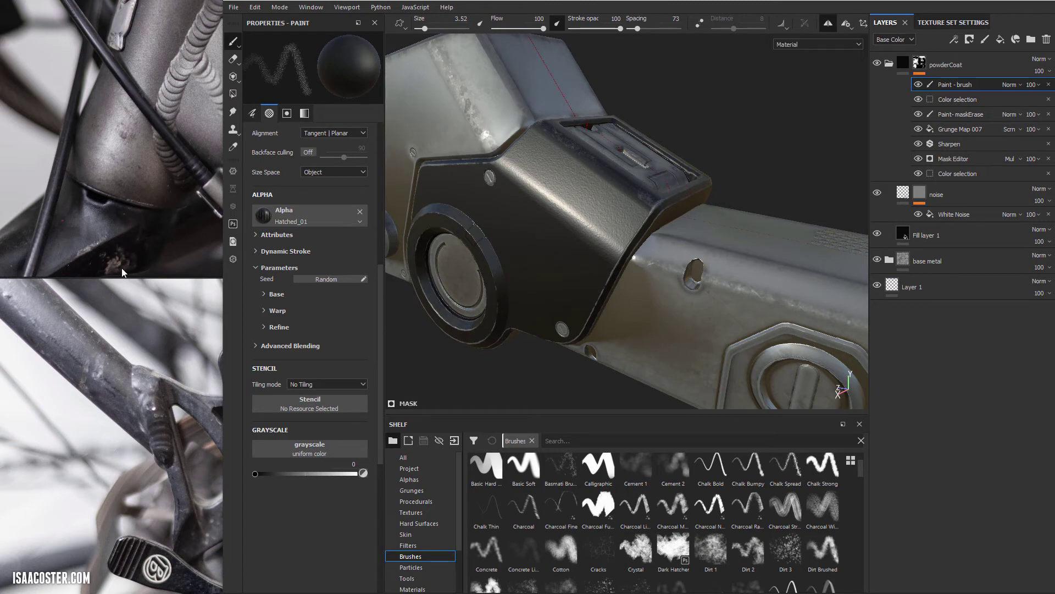
{"action": "left_click_drag", "start_coordinate": [495, 212], "coordinate": [627, 331], "text": "alt"}
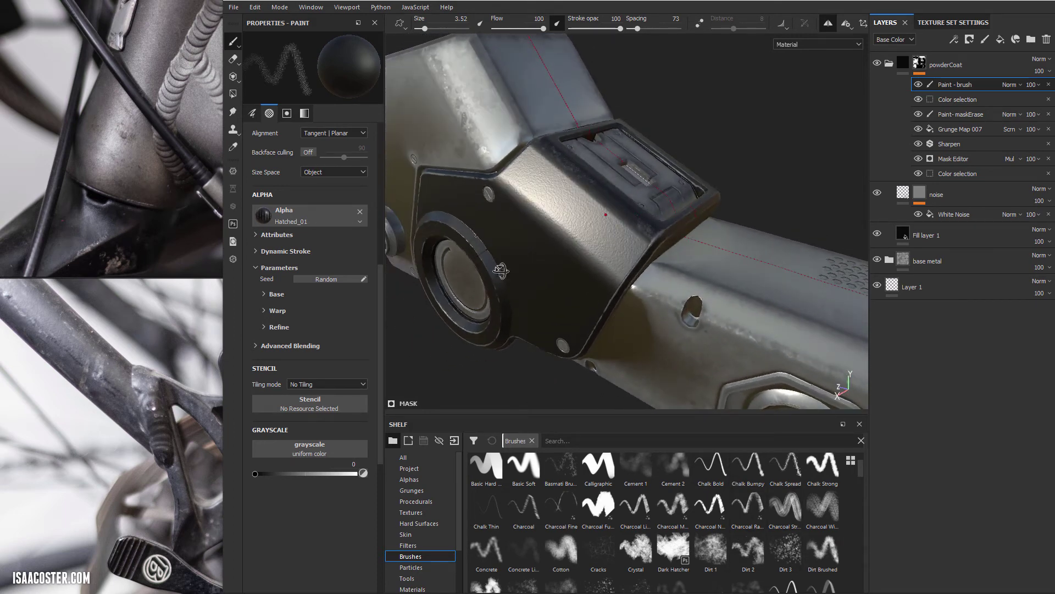
{"action": "left_click_drag", "start_coordinate": [500, 270], "coordinate": [559, 238], "text": "alt"}
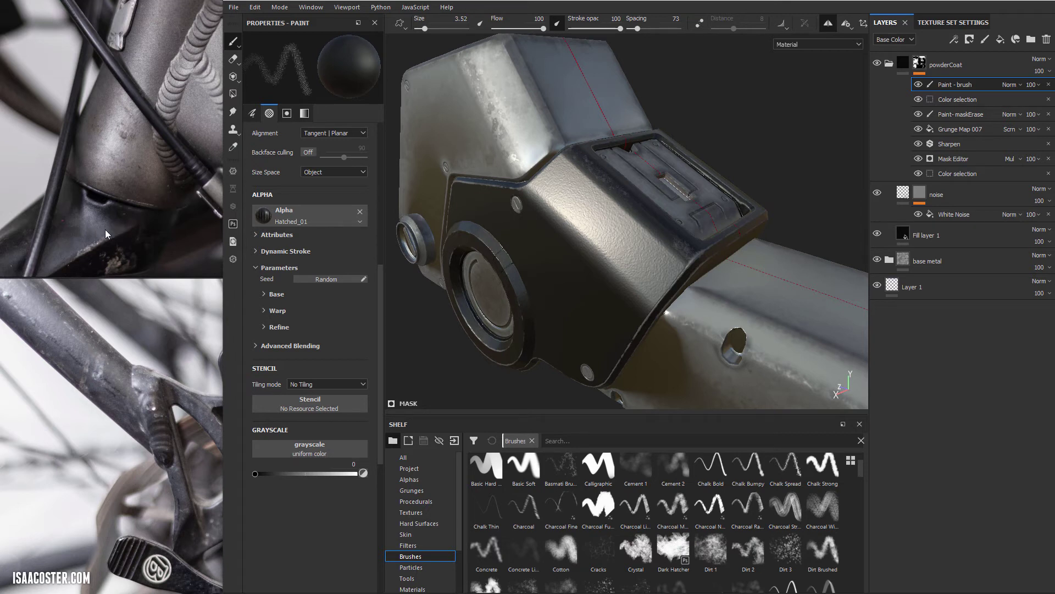
{"action": "key", "text": "alt"}
{"action": "left_click_drag", "start_coordinate": [645, 259], "coordinate": [616, 255], "text": "alt"}
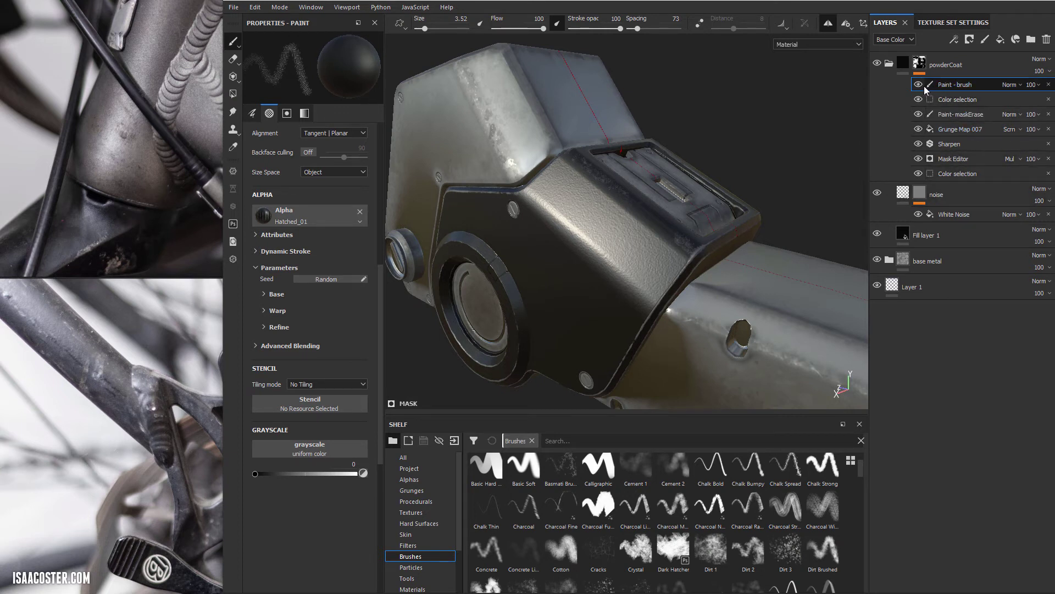
Step: Add a fill layer above the noise layer inside the powderCoat folder and limit it to the roughness channel
{"action": "left_click", "coordinate": [945, 65]}
{"action": "left_click", "coordinate": [959, 195]}
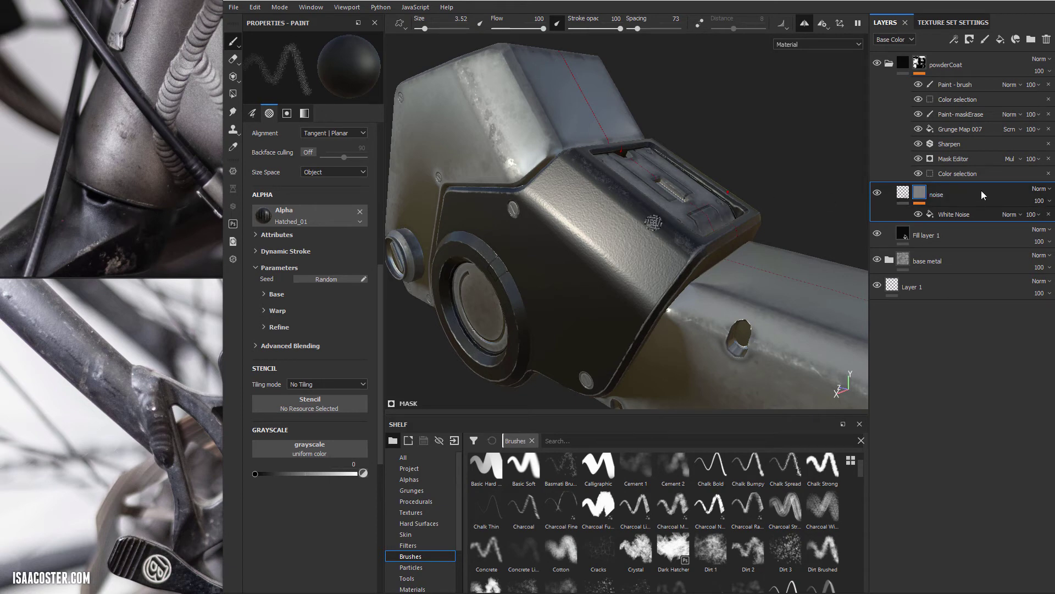
{"action": "right_click", "coordinate": [748, 162]}
{"action": "left_click_drag", "start_coordinate": [785, 131], "coordinate": [781, 141], "text": "alt"}
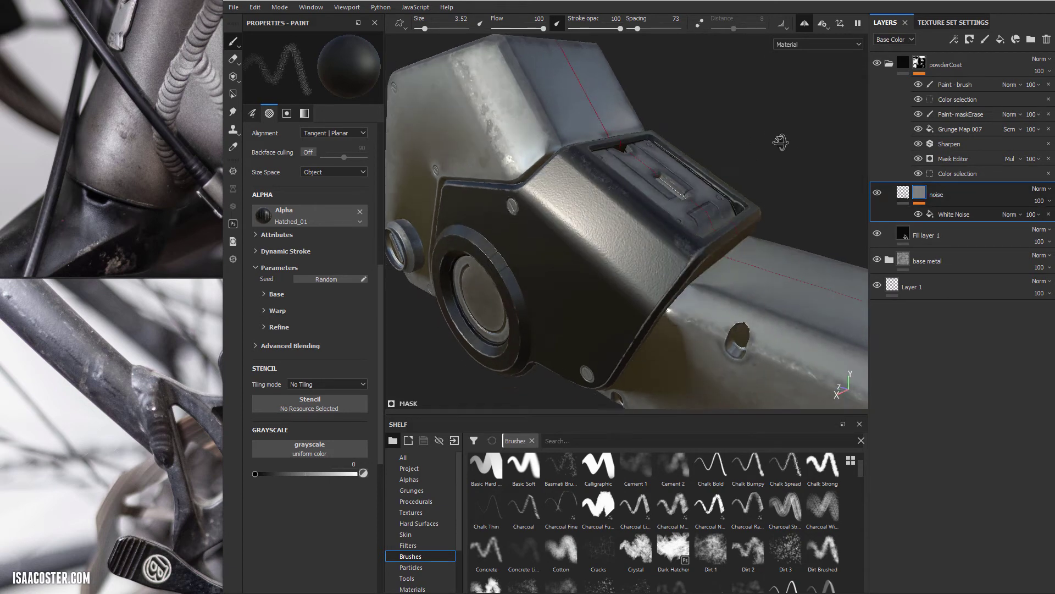
{"action": "left_click", "coordinate": [1001, 40]}
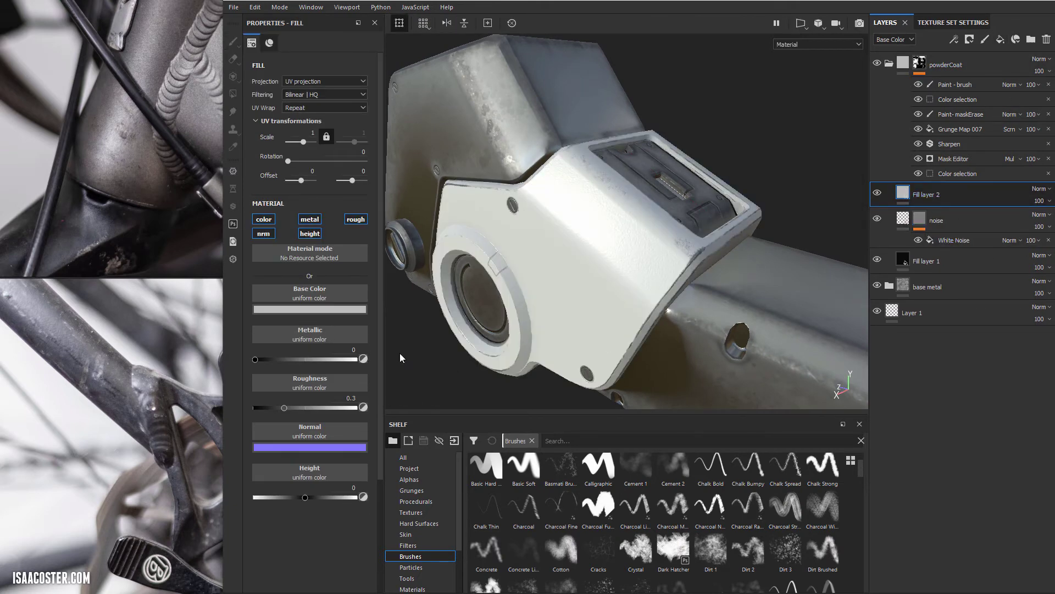
{"action": "left_click", "coordinate": [264, 219]}
{"action": "left_click", "coordinate": [274, 233]}
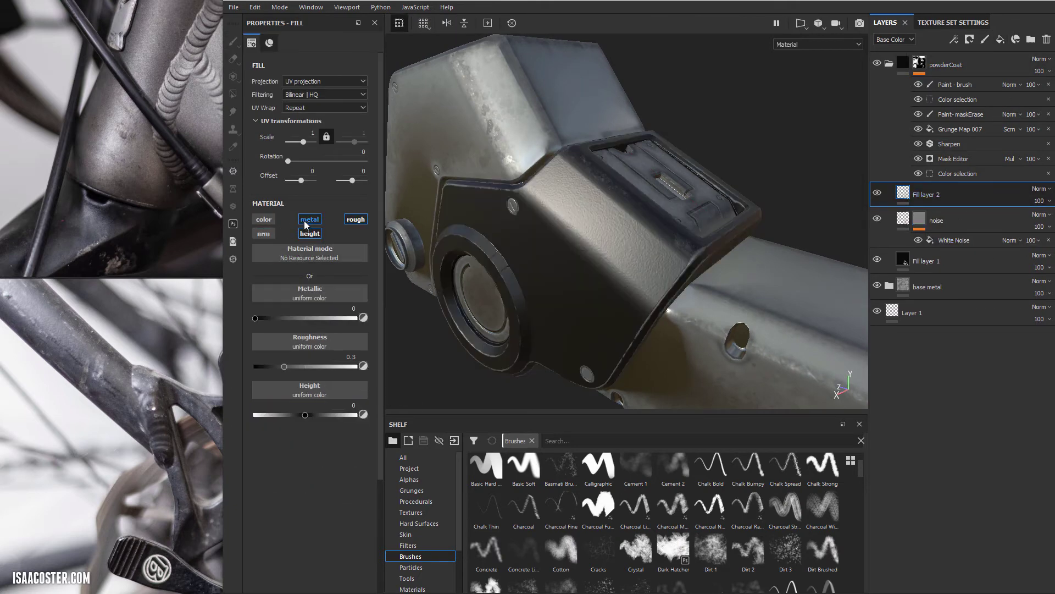
{"action": "left_click", "coordinate": [309, 219]}
{"action": "left_click", "coordinate": [310, 234]}
{"action": "left_click_drag", "start_coordinate": [582, 275], "coordinate": [591, 297], "text": "alt"}
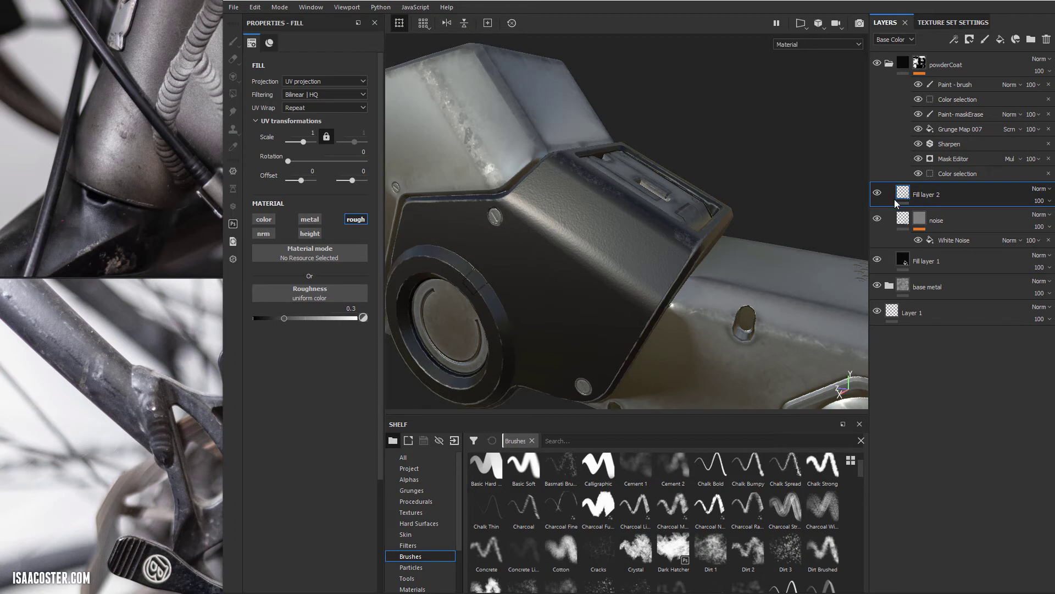
Step: Show the Roughness channel in the layer stack and set the new fill layer's roughness to 0.4444
{"action": "left_click", "coordinate": [893, 40]}
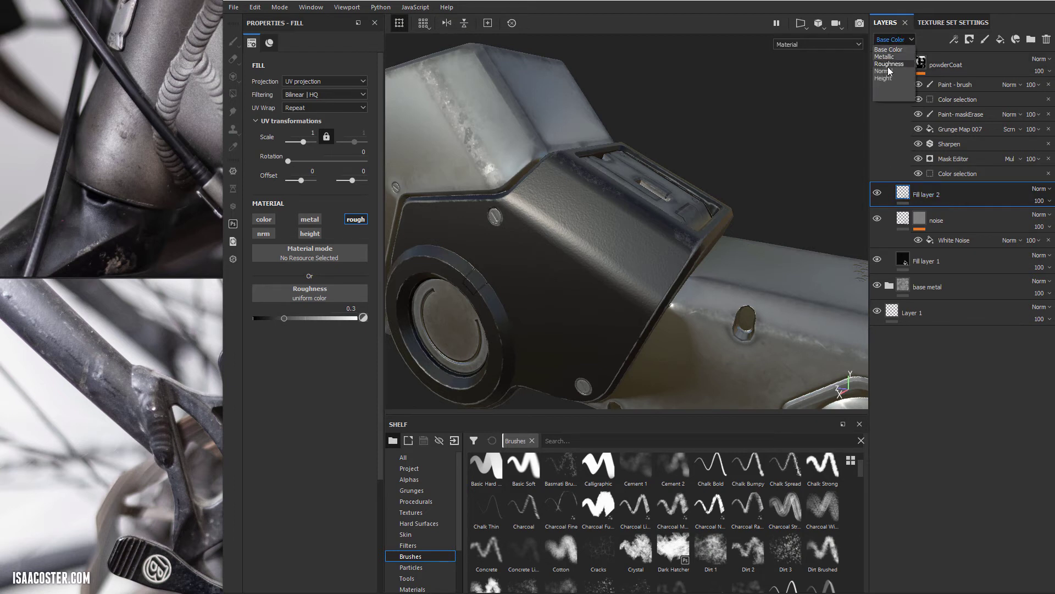
{"action": "key", "text": "Escape"}
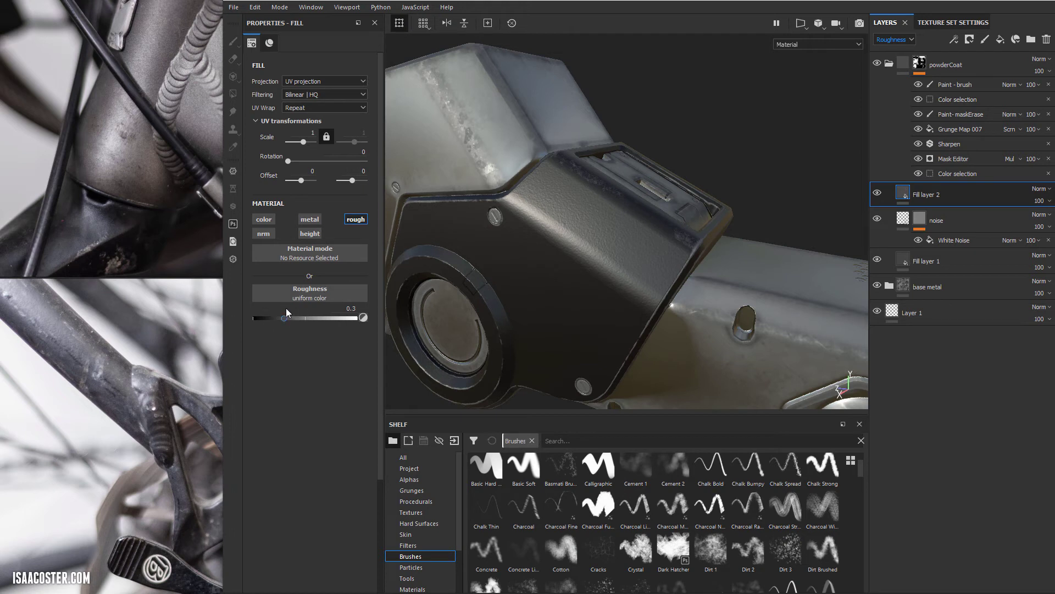
{"action": "left_click_drag", "start_coordinate": [284, 317], "coordinate": [319, 317]}
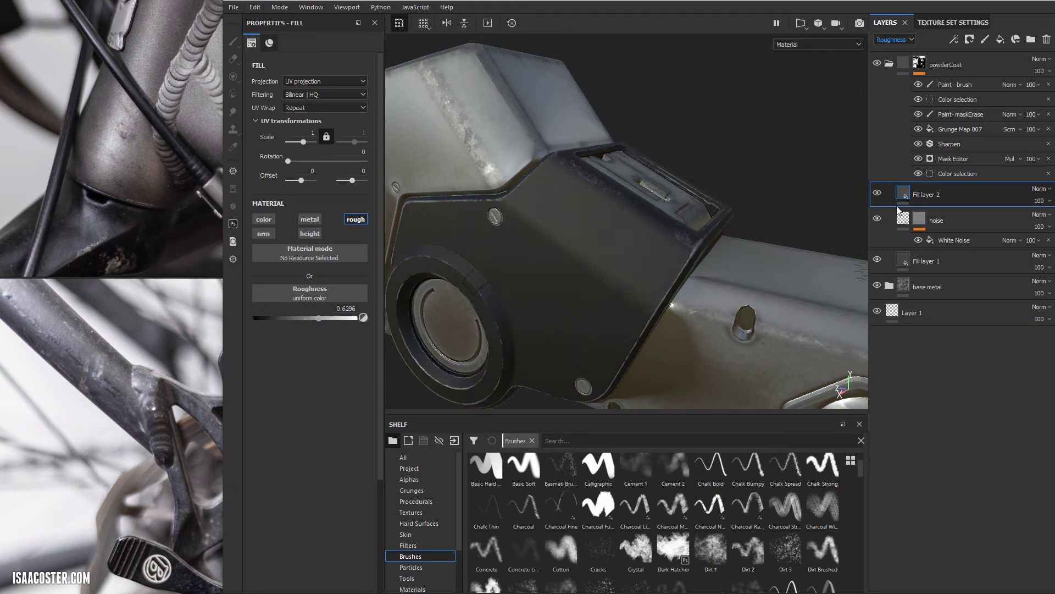
{"action": "left_click_drag", "start_coordinate": [697, 231], "coordinate": [707, 233], "text": "alt"}
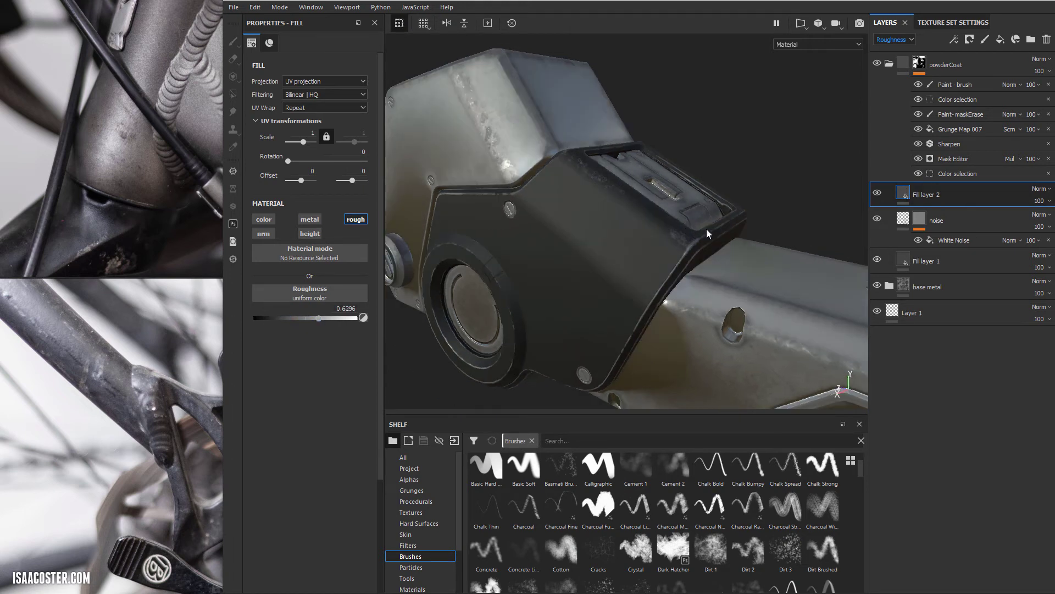
{"action": "left_click", "coordinate": [285, 319]}
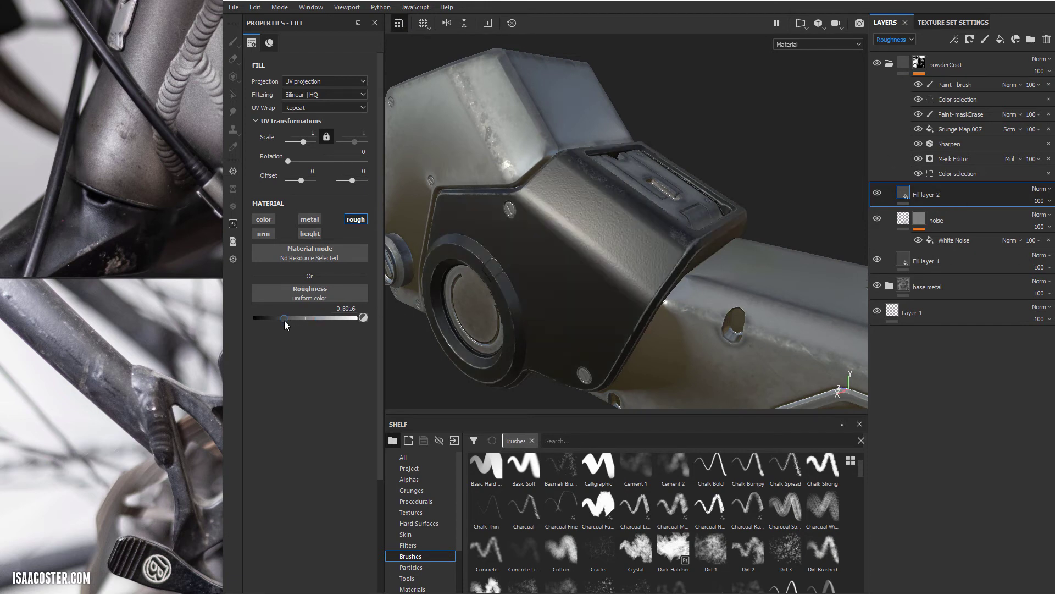
{"action": "mouse_move", "coordinate": [292, 320]}
{"action": "left_mouse_down"}
{"action": "mouse_move", "coordinate": [331, 321]}
{"action": "mouse_move", "coordinate": [292, 321]}
{"action": "mouse_move", "coordinate": [308, 322]}
{"action": "left_mouse_up"}
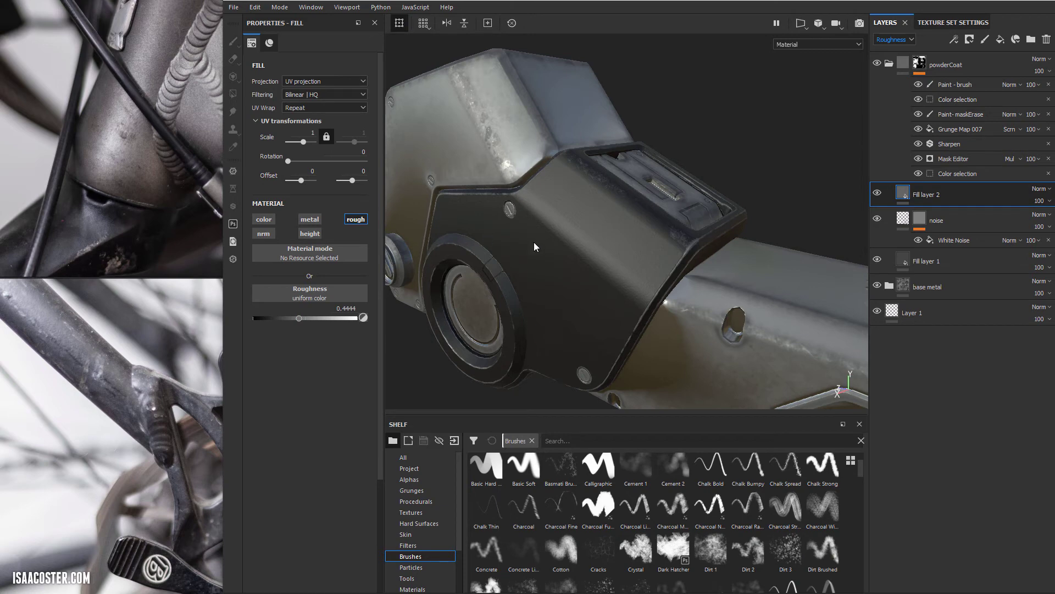
Step: Switch the layer stack's displayed channel to Base Color
{"action": "left_click_drag", "start_coordinate": [537, 244], "coordinate": [569, 209], "text": "alt"}
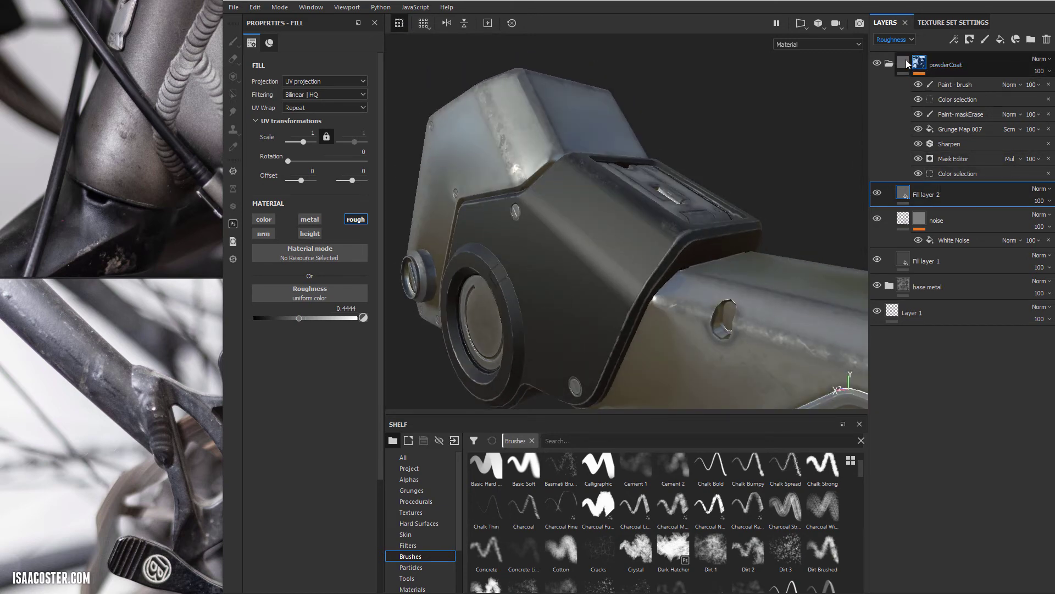
{"action": "left_click_drag", "start_coordinate": [514, 260], "coordinate": [605, 261], "text": "alt"}
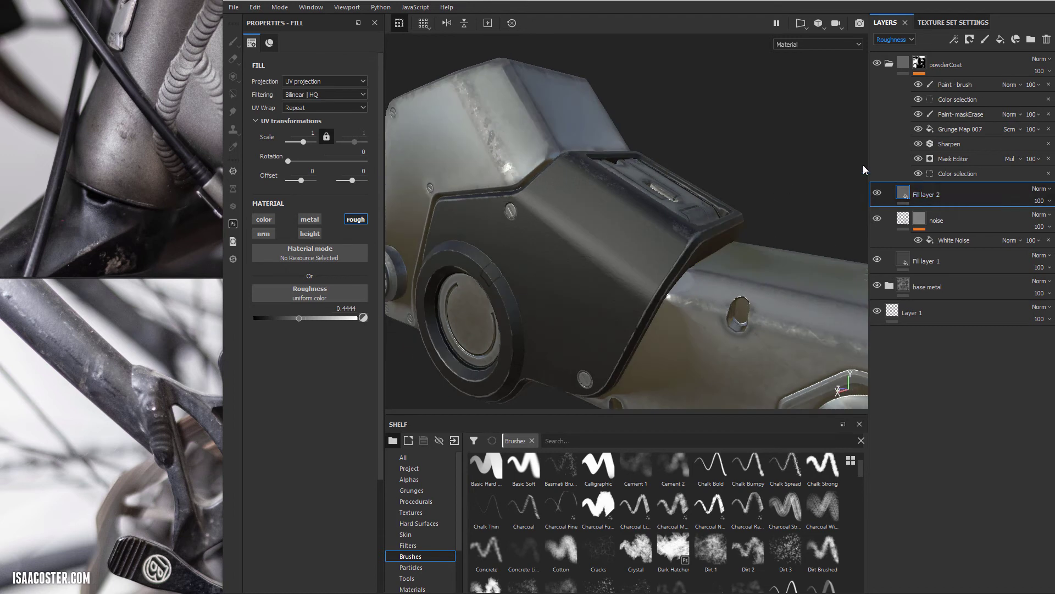
{"action": "left_click", "coordinate": [892, 43]}
{"action": "left_click", "coordinate": [894, 52]}
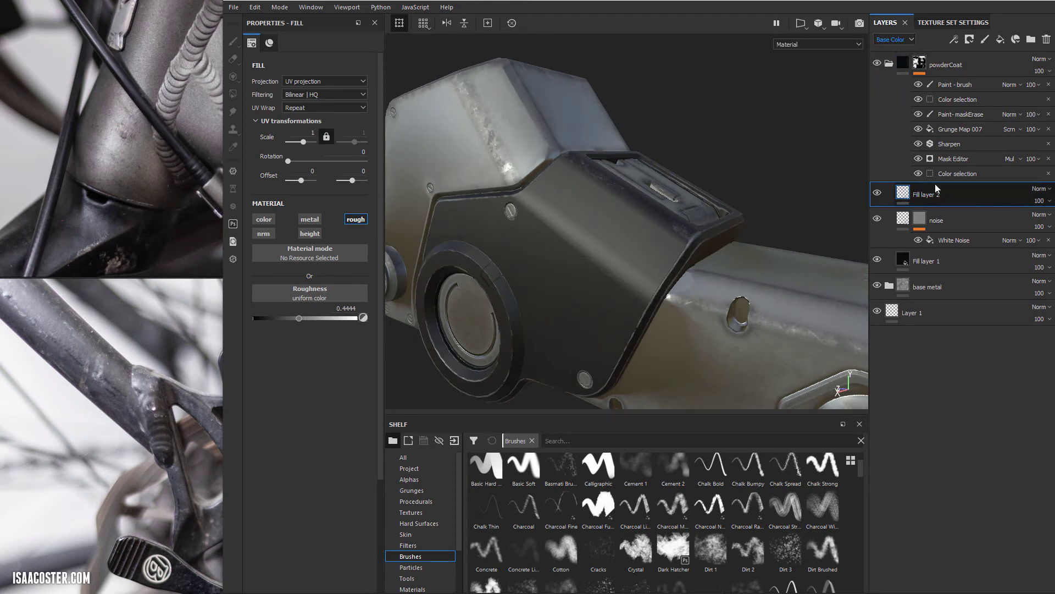
Step: Add a black mask to Fill layer 2 above the noise layer, and add a fill effect to that mask
{"action": "left_click_drag", "start_coordinate": [478, 190], "coordinate": [398, 211], "text": "alt"}
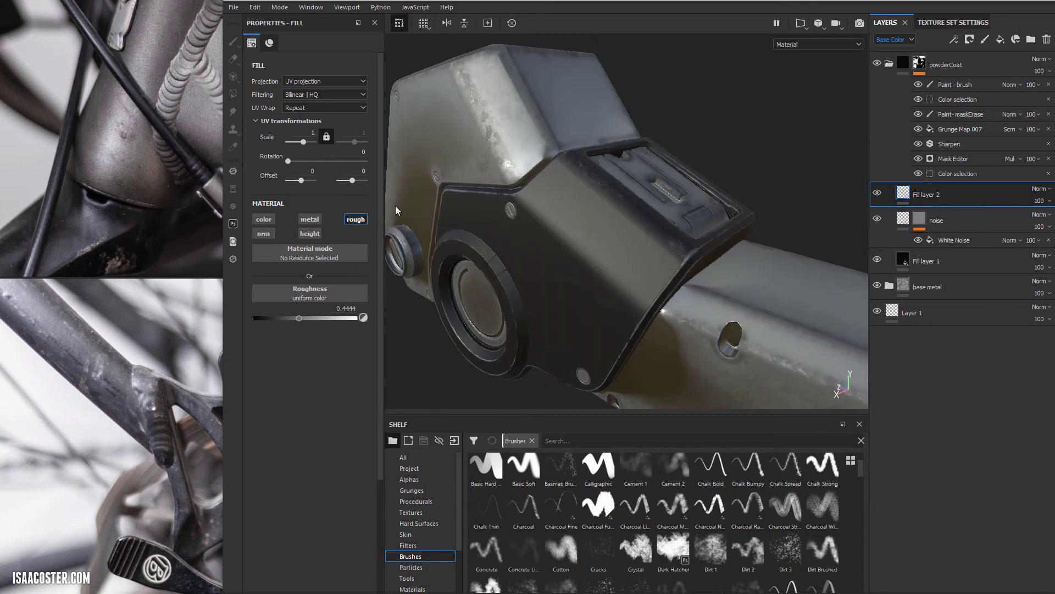
{"action": "right_click", "coordinate": [966, 194]}
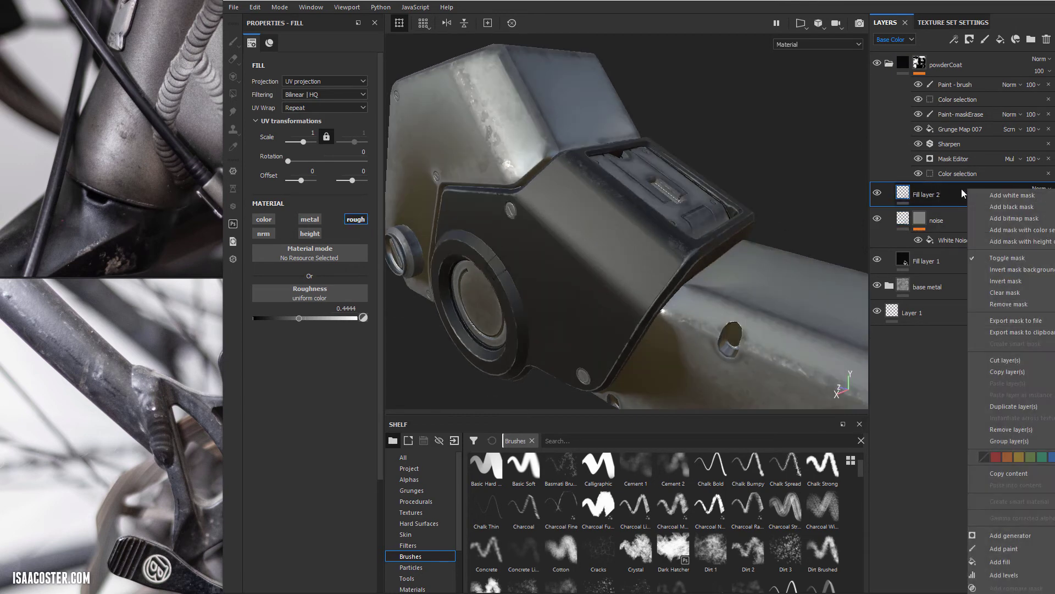
{"action": "left_click", "coordinate": [1019, 207]}
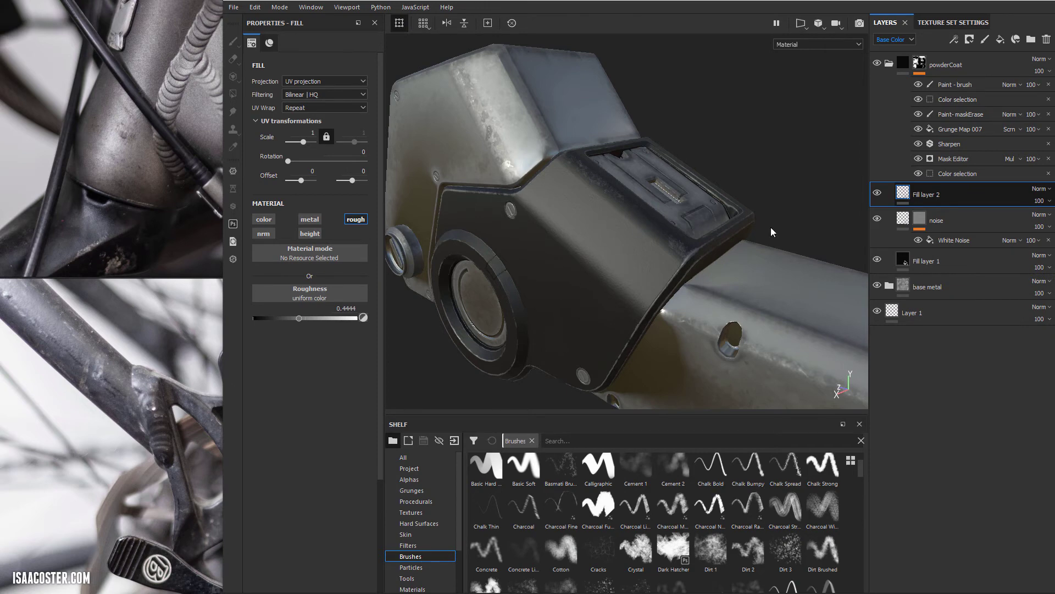
{"action": "key", "text": "b"}
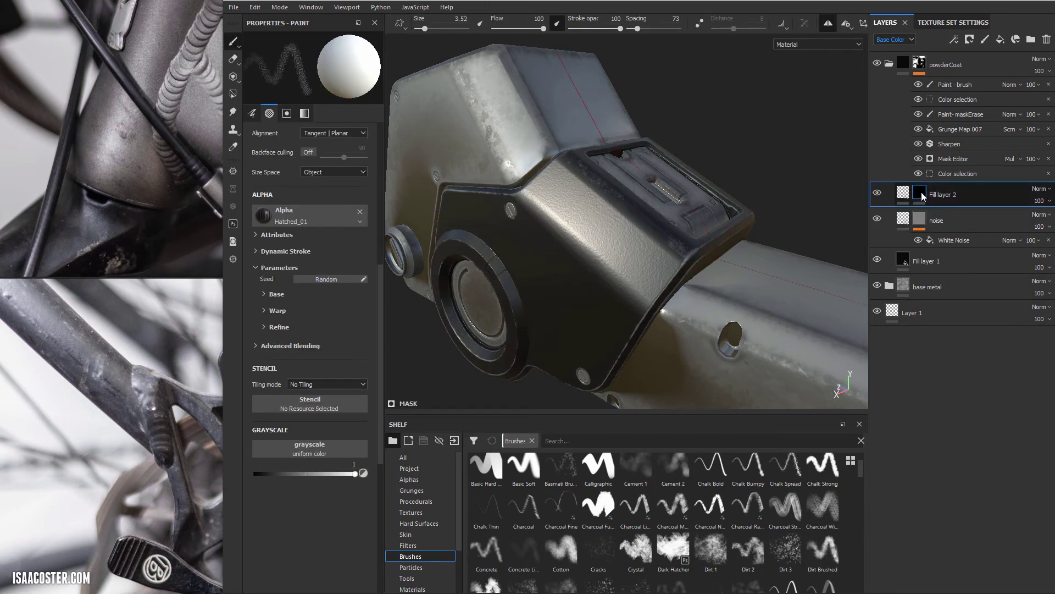
{"action": "right_click", "coordinate": [923, 196]}
{"action": "left_click", "coordinate": [954, 435]}
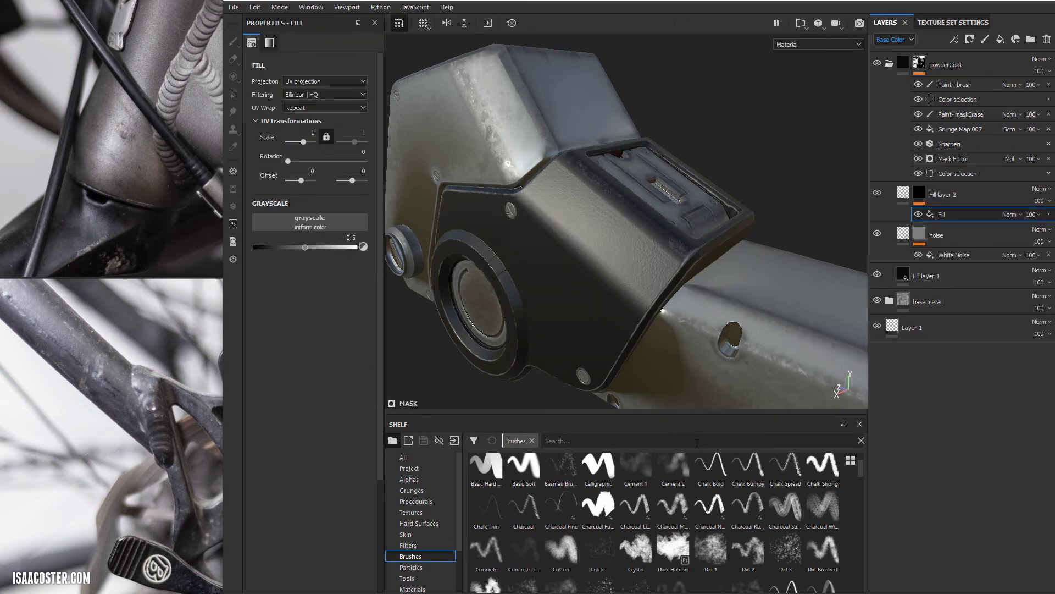
Step: Assign Grunge Map 007 to the mask's fill effect and set its UV scale to 2
{"action": "left_click", "coordinate": [421, 490]}
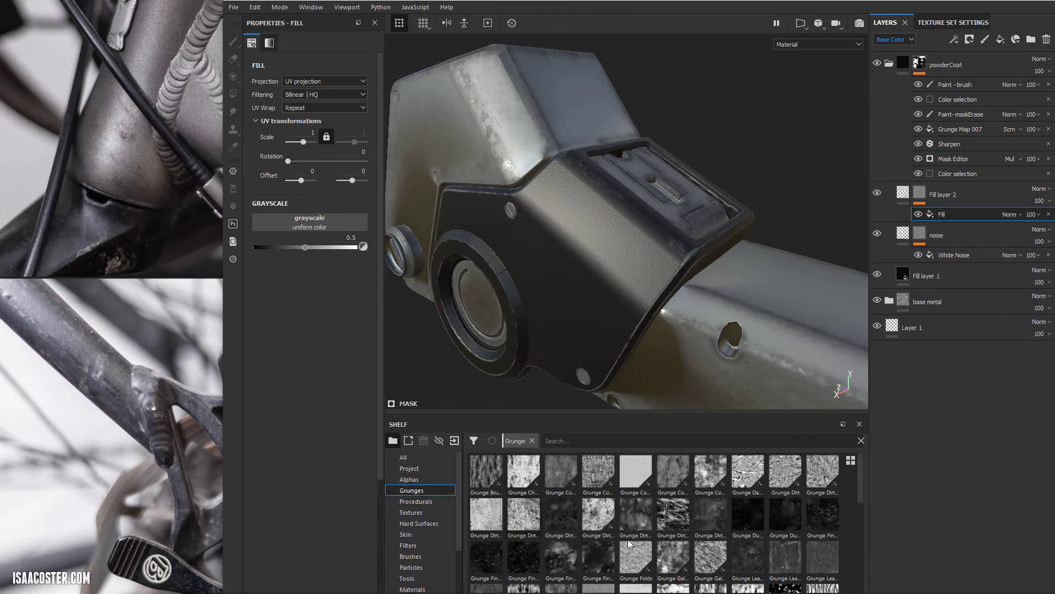
{"action": "left_click_drag", "start_coordinate": [860, 482], "coordinate": [866, 525]}
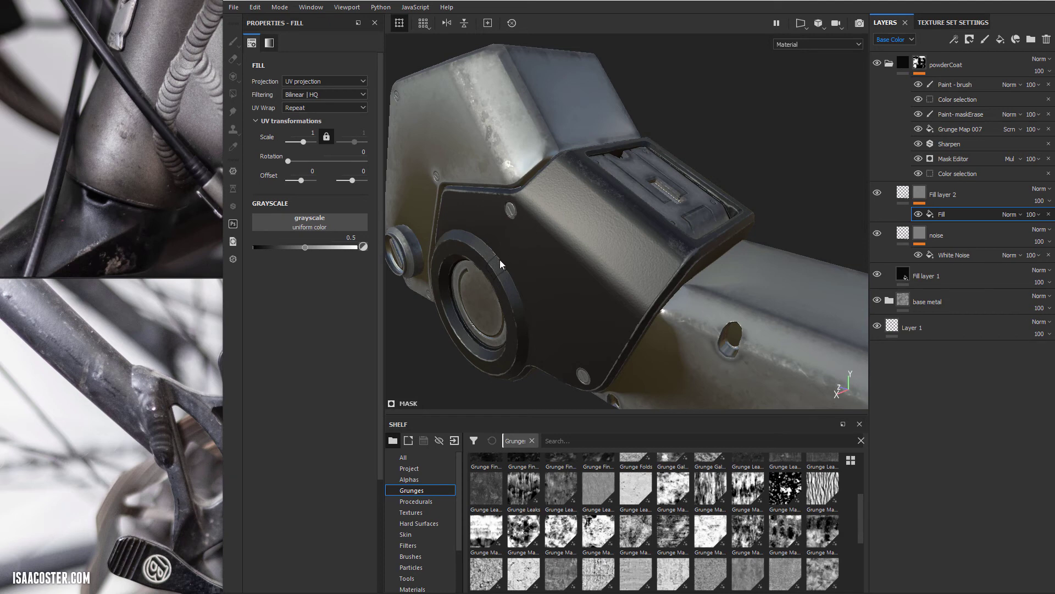
{"action": "left_click_drag", "start_coordinate": [526, 535], "coordinate": [326, 217]}
{"action": "left_click_drag", "start_coordinate": [569, 261], "coordinate": [599, 215], "text": "alt"}
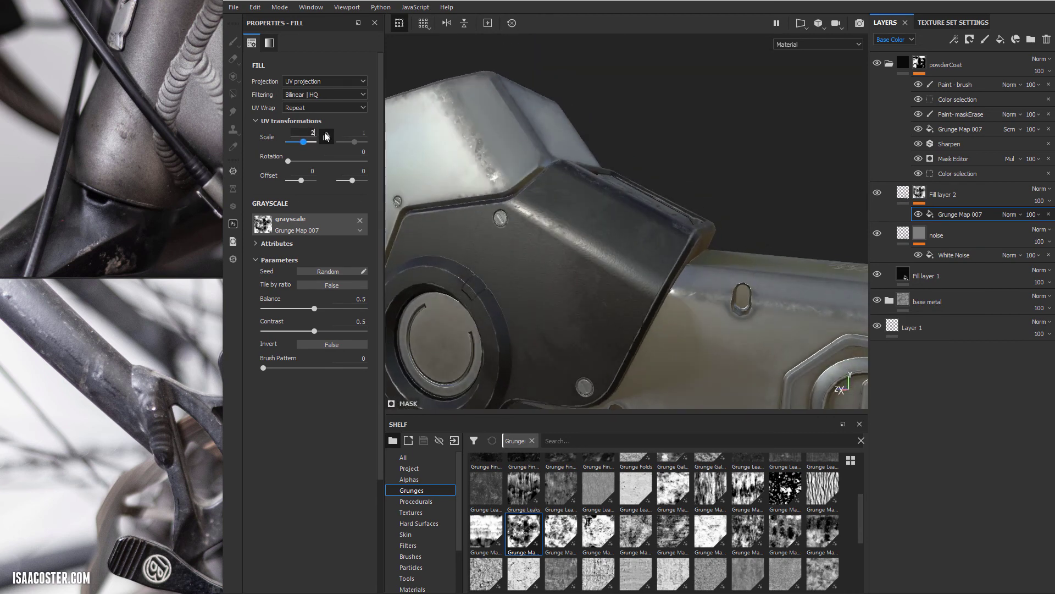
{"action": "key", "text": "Return"}
{"action": "left_click_drag", "start_coordinate": [591, 246], "coordinate": [628, 229], "text": "alt"}
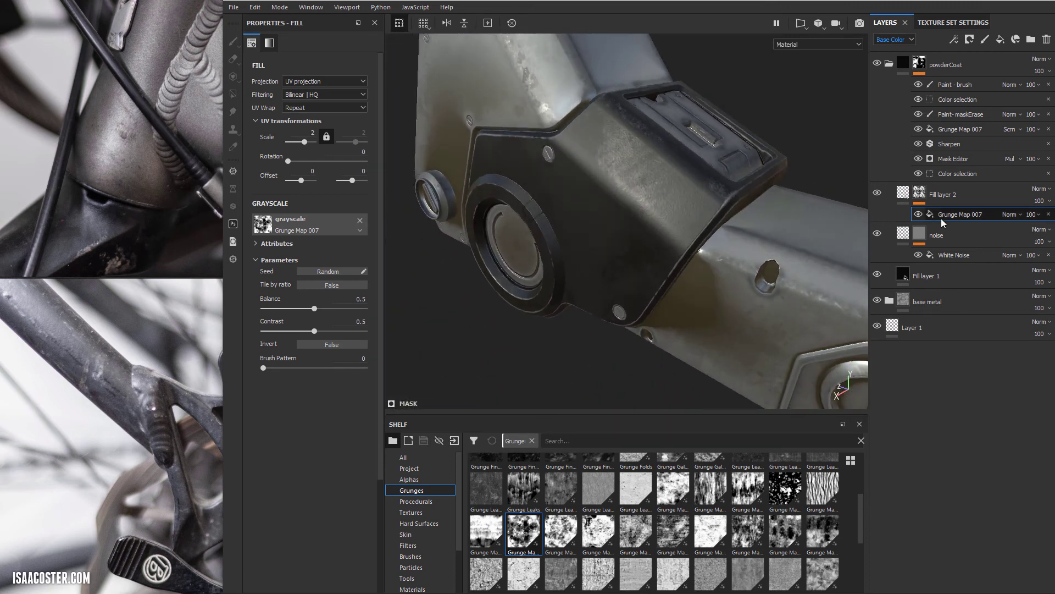
Step: Add a second fill effect above Grunge Map 007 in the mask, using Grunge Stone Details at a UV scale of 4
{"action": "right_click", "coordinate": [972, 219]}
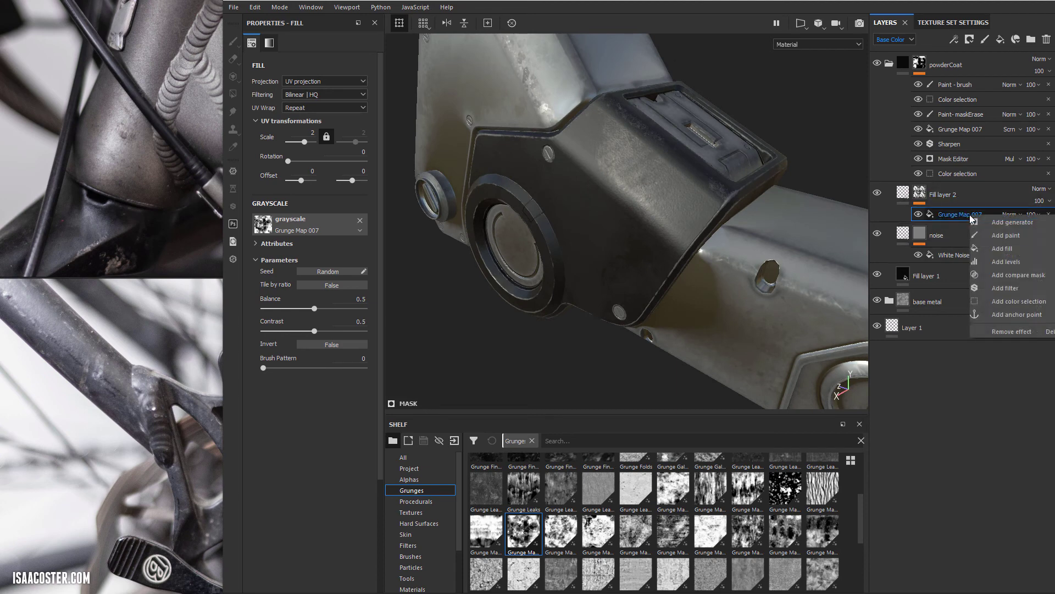
{"action": "left_click", "coordinate": [1009, 250]}
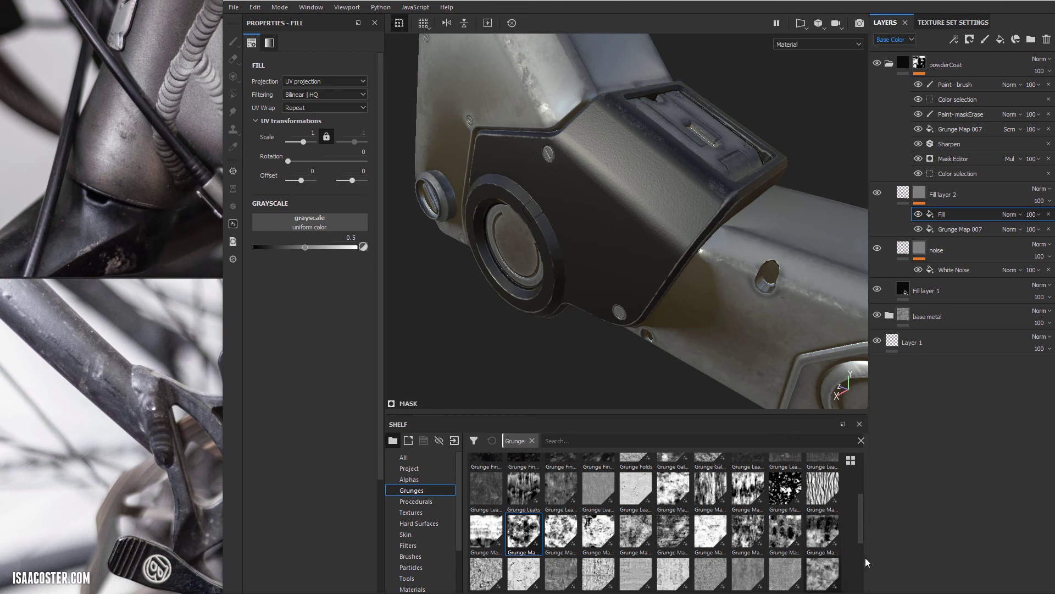
{"action": "left_click_drag", "start_coordinate": [861, 524], "coordinate": [867, 568]}
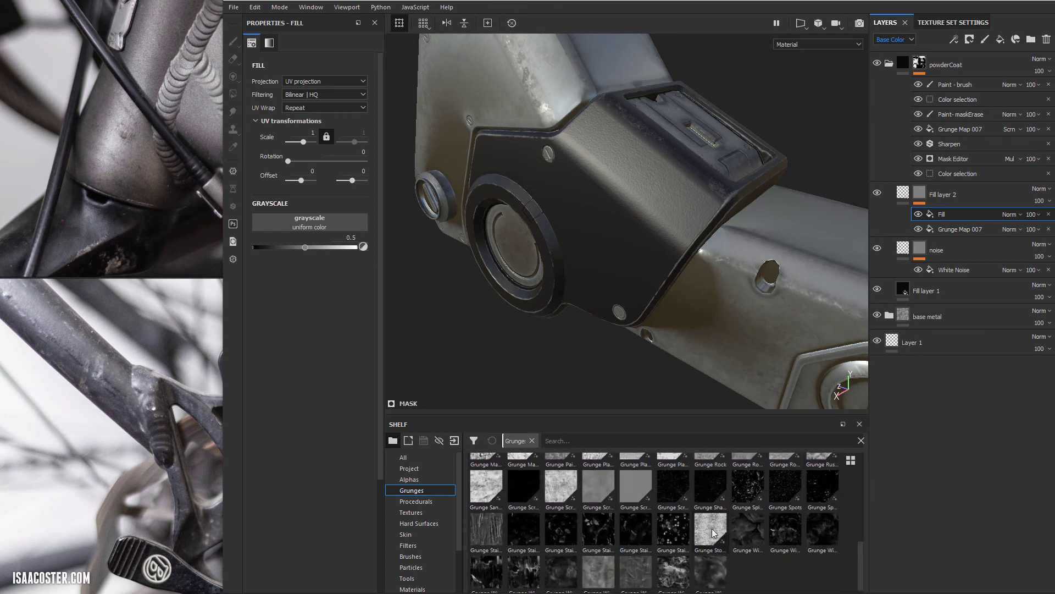
{"action": "left_click_drag", "start_coordinate": [711, 531], "coordinate": [321, 225]}
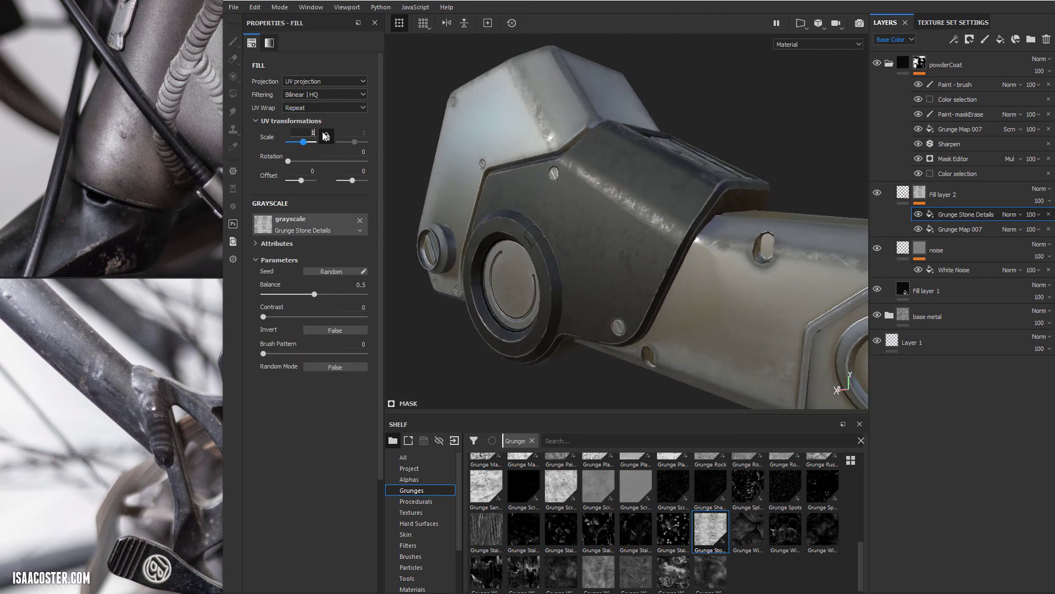
{"action": "left_click_drag", "start_coordinate": [303, 142], "coordinate": [305, 142]}
{"action": "left_click_drag", "start_coordinate": [440, 220], "coordinate": [550, 203], "text": "alt"}
Step: Set the Grunge Stone Details effect's blending mode to Multiply
{"action": "left_click", "coordinate": [1010, 215]}
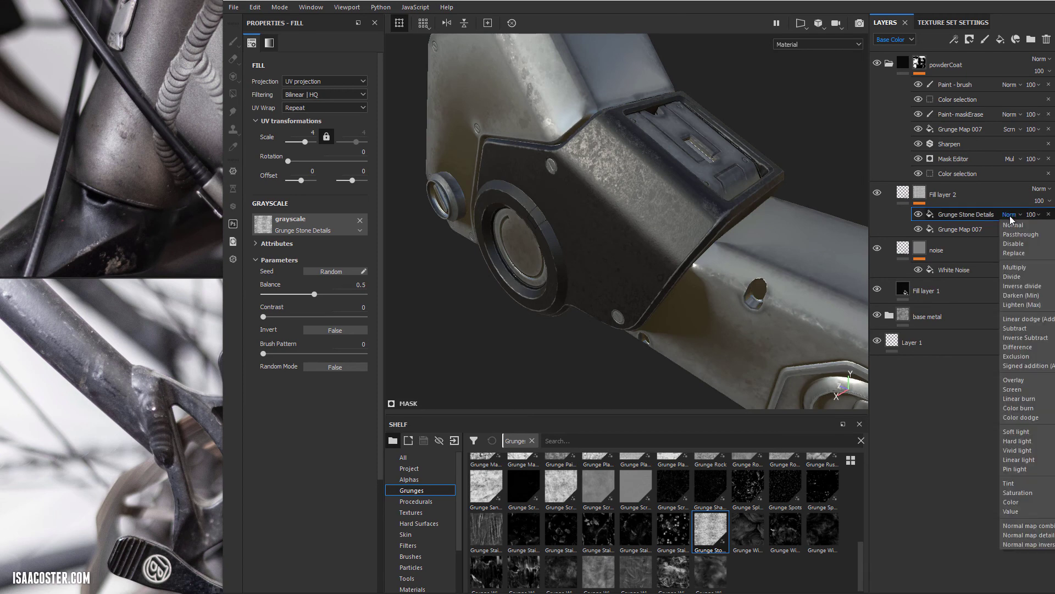
{"action": "left_click", "coordinate": [1021, 268]}
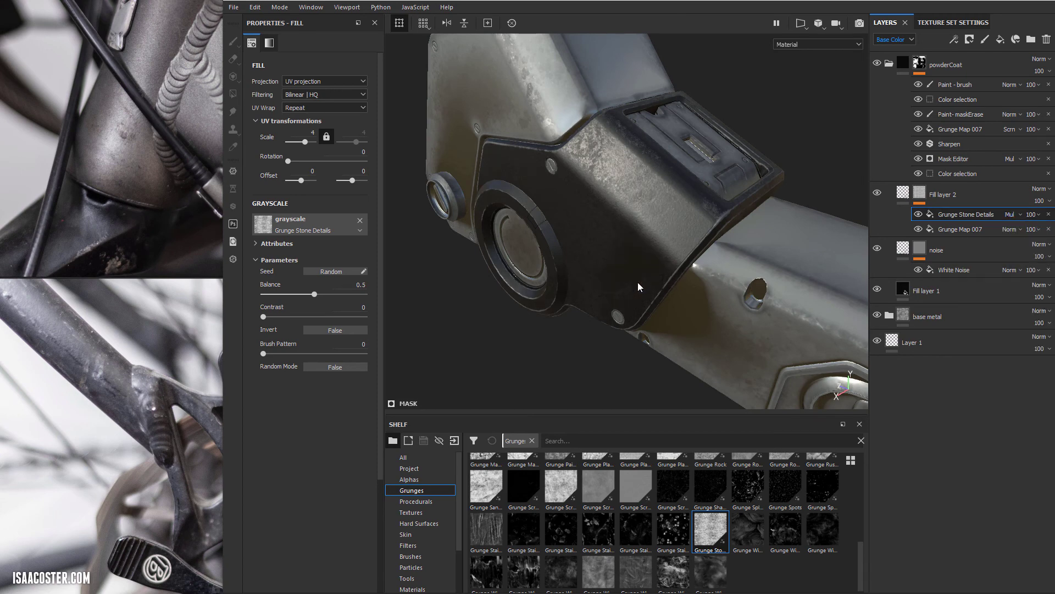
{"action": "left_click_drag", "start_coordinate": [637, 282], "coordinate": [759, 320], "text": "alt"}
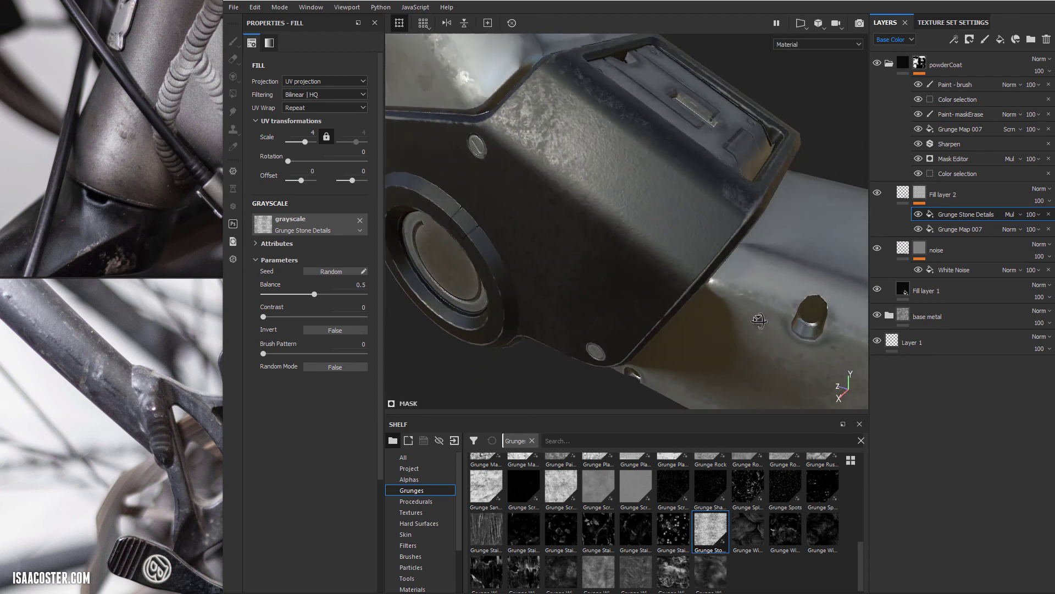
Step: Toggle the Grunge Stone Details and Grunge Map 007 effects off and on to compare their influence on the cover's roughness
{"action": "left_click", "coordinate": [918, 214]}
{"action": "left_click", "coordinate": [918, 214]}
{"action": "left_click", "coordinate": [918, 214]}
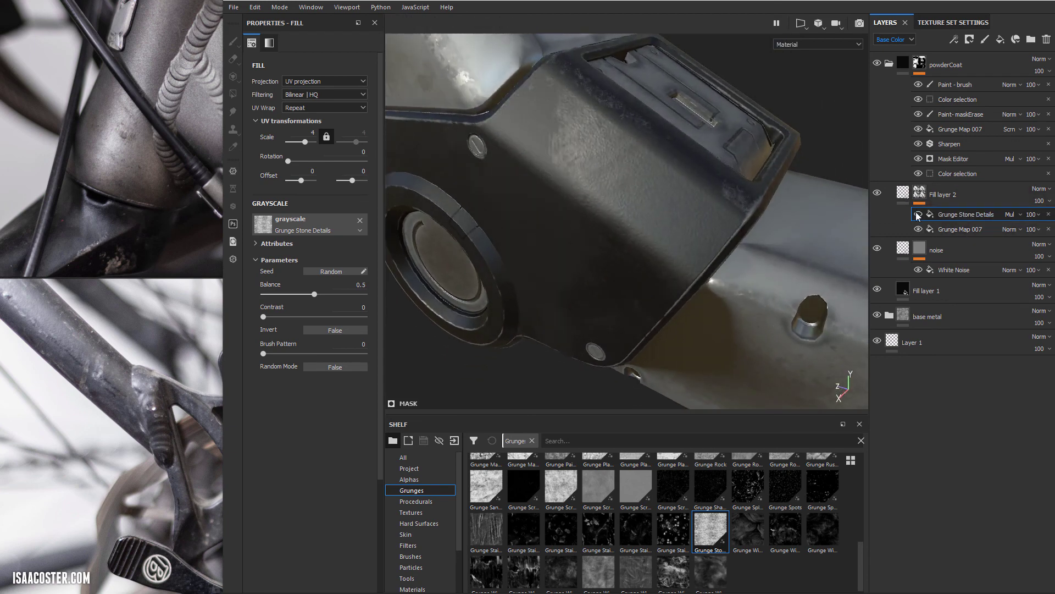
{"action": "left_click", "coordinate": [918, 228]}
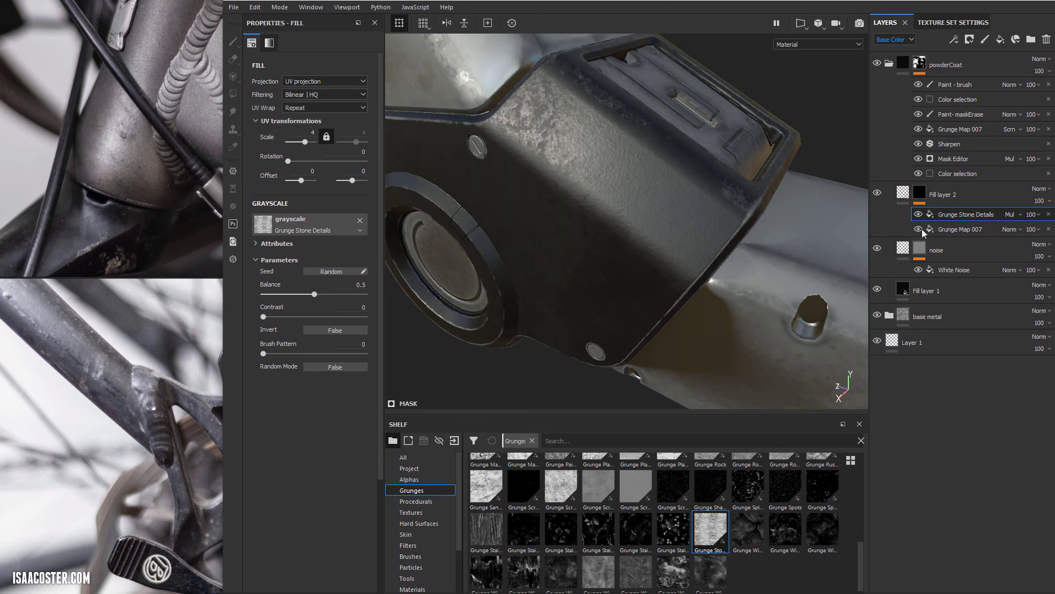
{"action": "left_click", "coordinate": [918, 228]}
{"action": "left_click", "coordinate": [918, 229]}
{"action": "left_click", "coordinate": [917, 229]}
Step: Examine the coated cover's roughness breakup from several angles and under rotated environment lighting
{"action": "left_click_drag", "start_coordinate": [753, 220], "coordinate": [610, 187], "text": "alt"}
{"action": "mouse_move", "coordinate": [610, 187]}
{"action": "right_mouse_down", "text": "alt"}
{"action": "mouse_move", "coordinate": [592, 215]}
{"action": "mouse_move", "coordinate": [610, 198]}
{"action": "right_mouse_up", "text": "alt"}
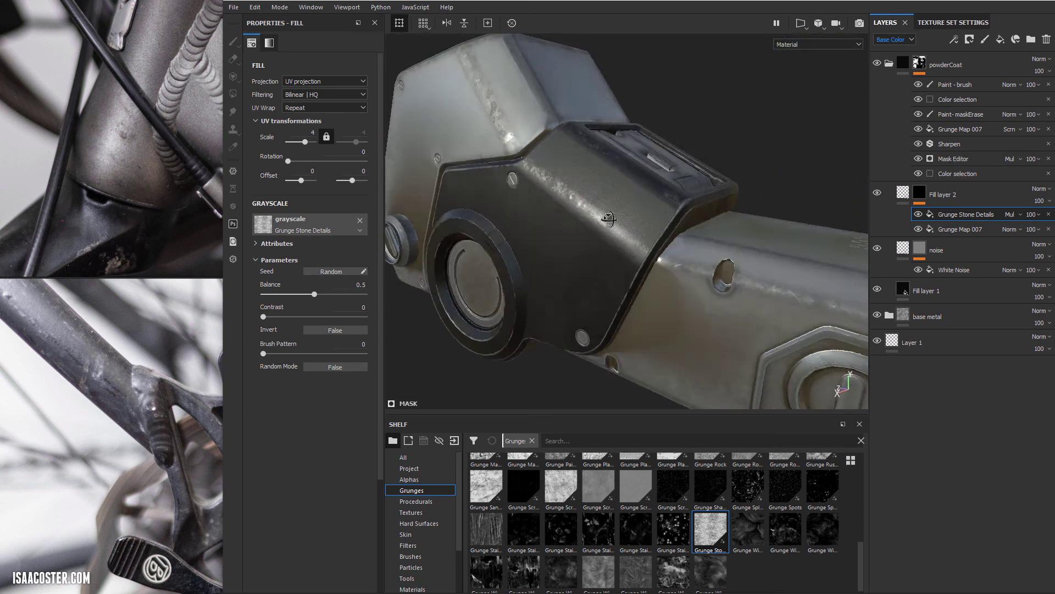
{"action": "left_click_drag", "start_coordinate": [611, 198], "coordinate": [688, 273], "text": "alt"}
{"action": "right_click_drag", "start_coordinate": [688, 274], "coordinate": [726, 291], "text": "shift"}
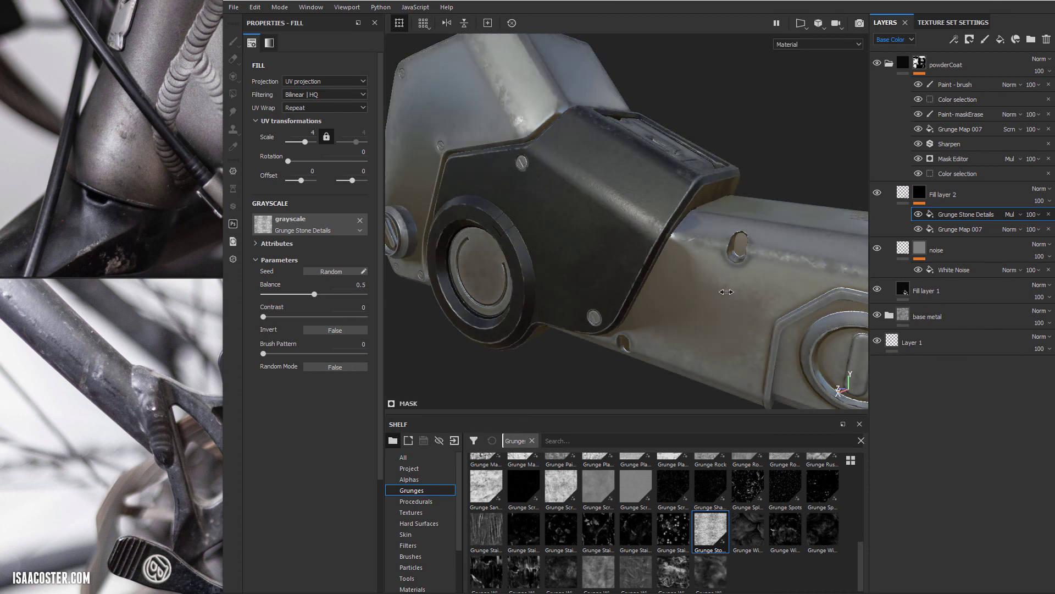
{"action": "left_click_drag", "start_coordinate": [726, 292], "coordinate": [707, 321], "text": "alt"}
{"action": "left_click_drag", "start_coordinate": [663, 276], "coordinate": [648, 284], "text": "alt"}
{"action": "left_click_drag", "start_coordinate": [622, 337], "coordinate": [601, 273], "text": "alt"}
{"action": "mouse_move", "coordinate": [601, 274]}
{"action": "right_mouse_down", "text": "shift"}
{"action": "mouse_move", "coordinate": [616, 273]}
{"action": "mouse_move", "coordinate": [589, 272]}
{"action": "right_mouse_up", "text": "shift"}
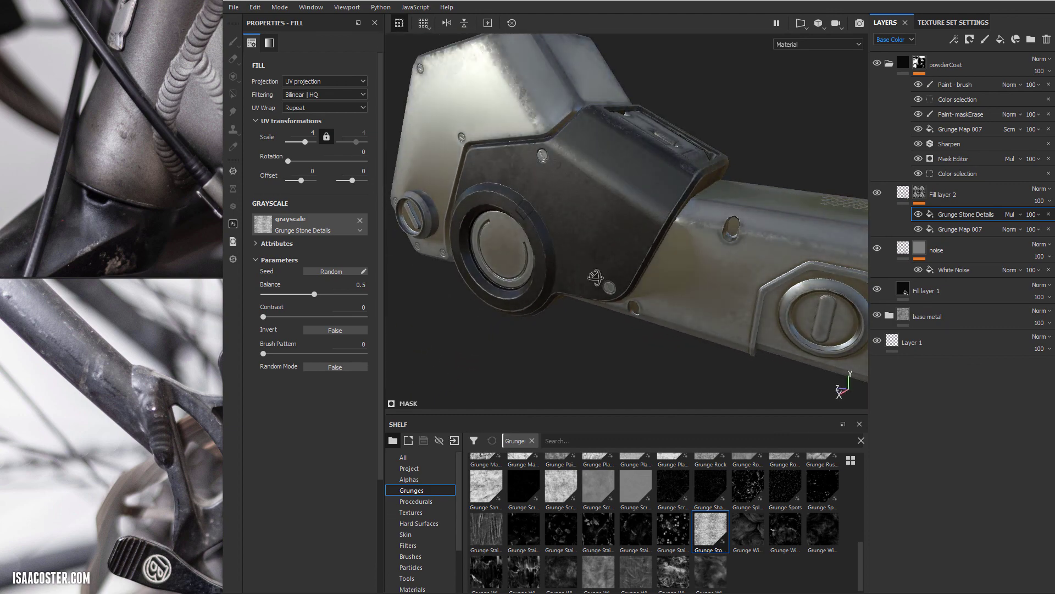